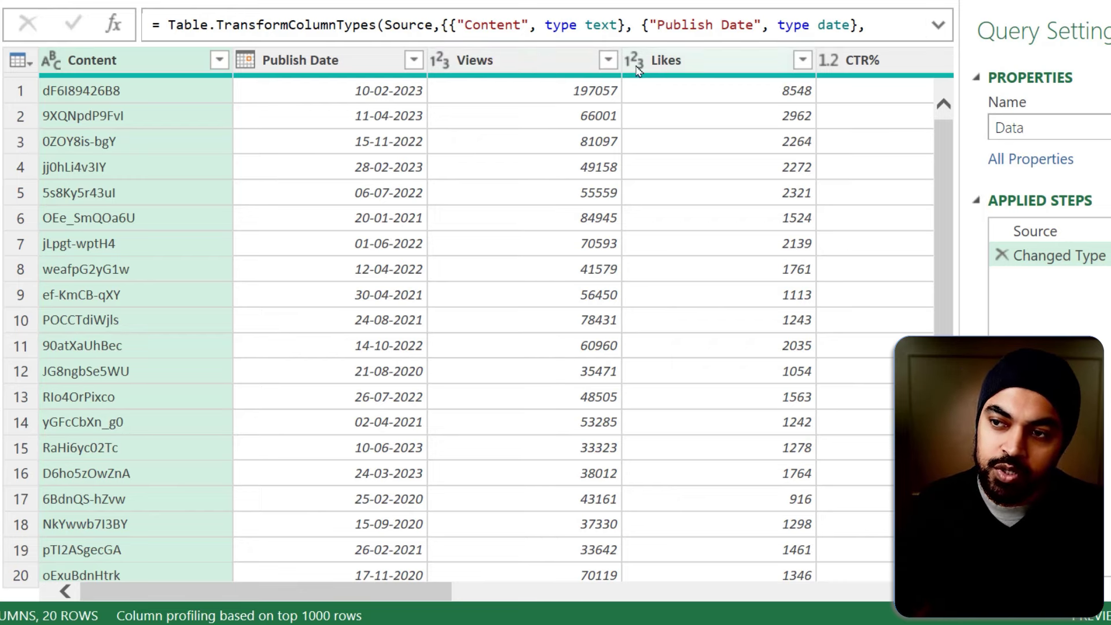
# Move the Views and Likes columns ahead of Publish Date and expand the formula bar to read Table.ReorderColumns
pyautogui.click(607, 62)
pyautogui.click(665, 61)
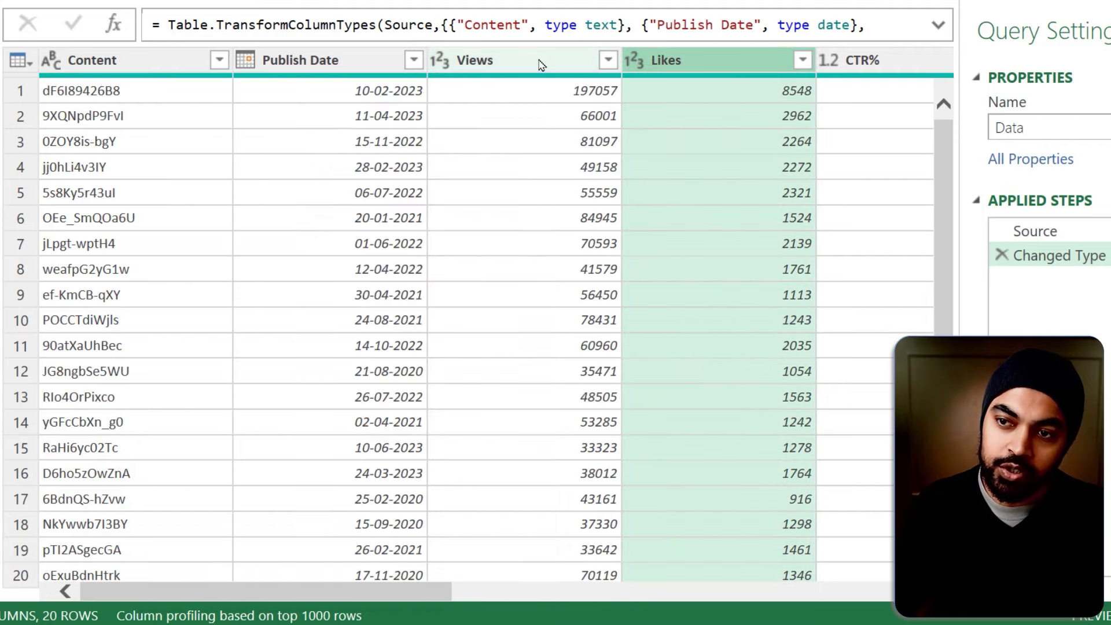
pyautogui.moveTo(544, 62); pyautogui.dragTo(238, 62)
pyautogui.moveTo(707, 62); pyautogui.dragTo(439, 61)
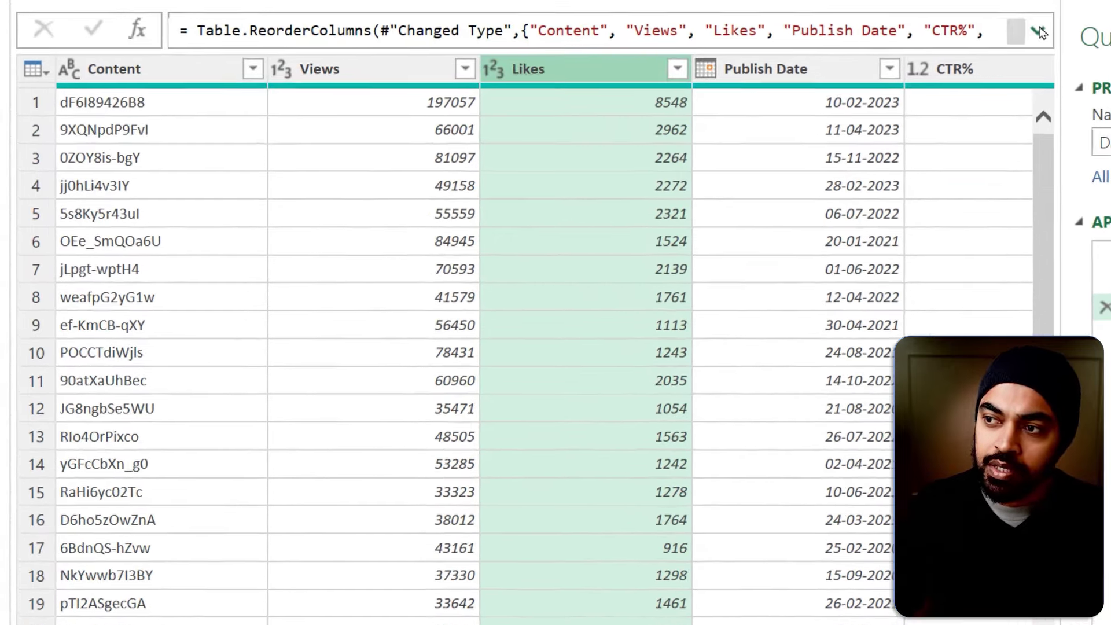
pyautogui.click(937, 25)
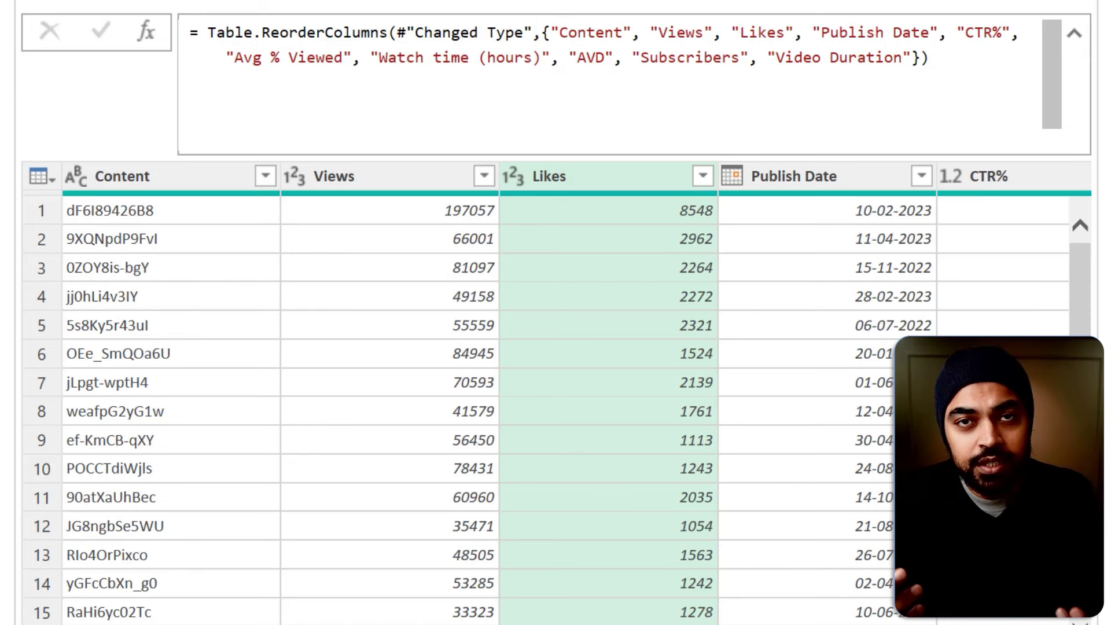
pyautogui.moveTo(595, 33); pyautogui.dragTo(715, 33)
pyautogui.click(699, 69)
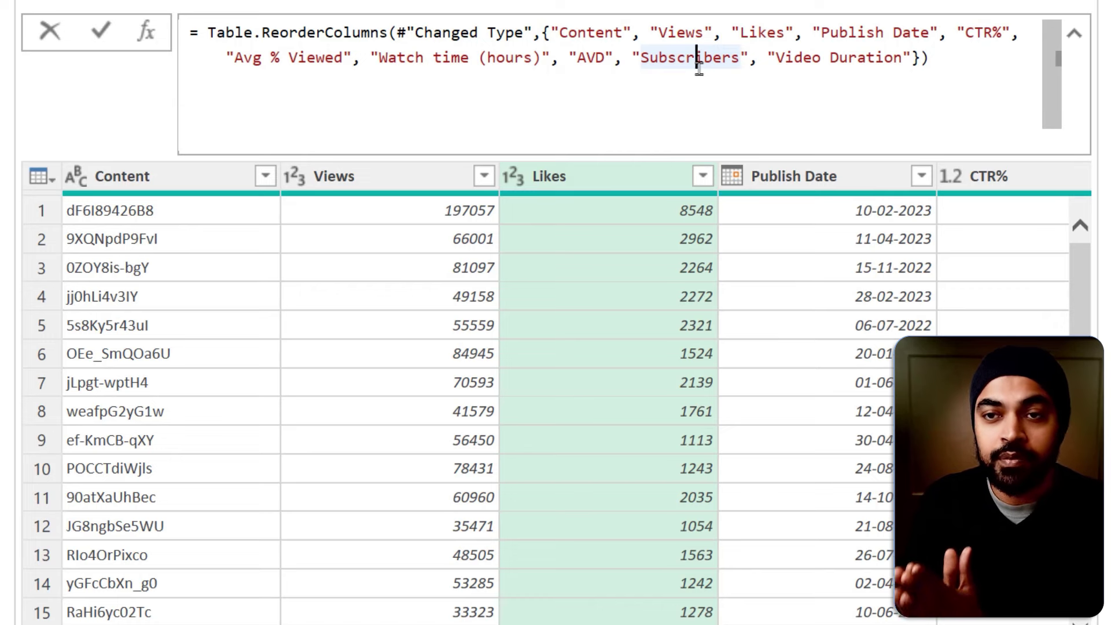
pyautogui.press('Escape')
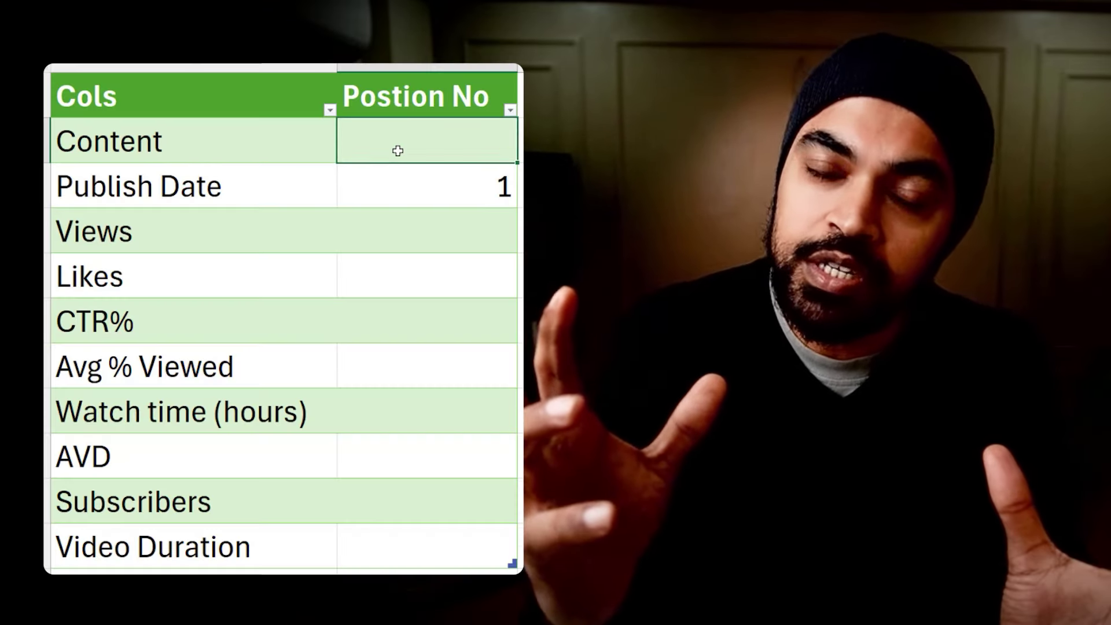
pyautogui.write('2')
pyautogui.press('Return')
pyautogui.press('Down')
pyautogui.write('3')
pyautogui.press('Return')
pyautogui.write('4')
pyautogui.press('Return')
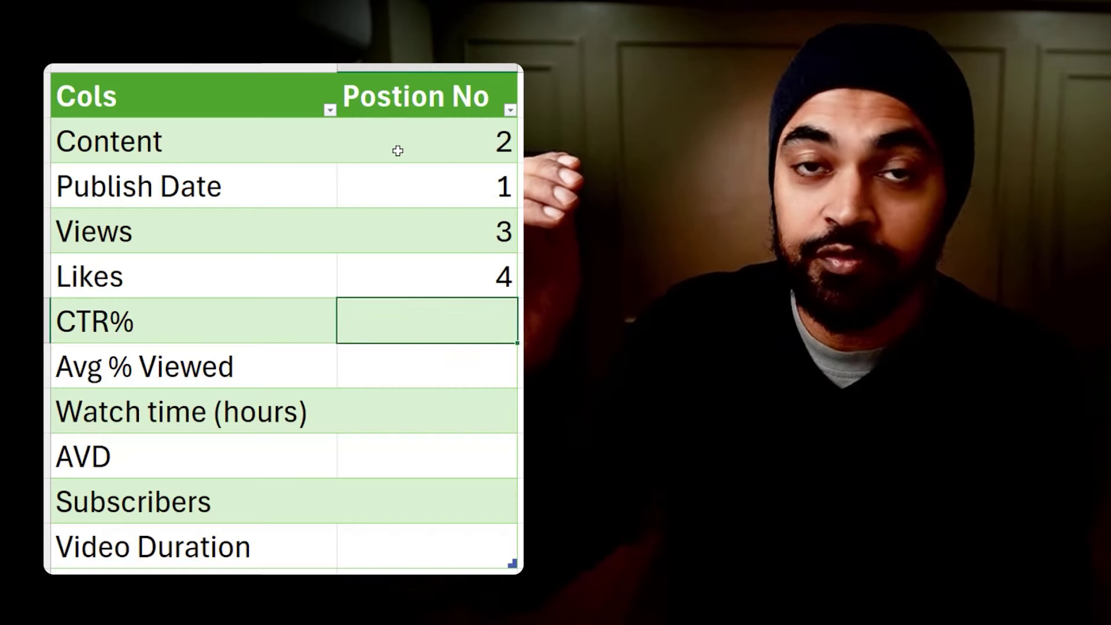
pyautogui.write('5')
pyautogui.press('Return')
pyautogui.write('6')
pyautogui.press('Return')
pyautogui.write('7 ')
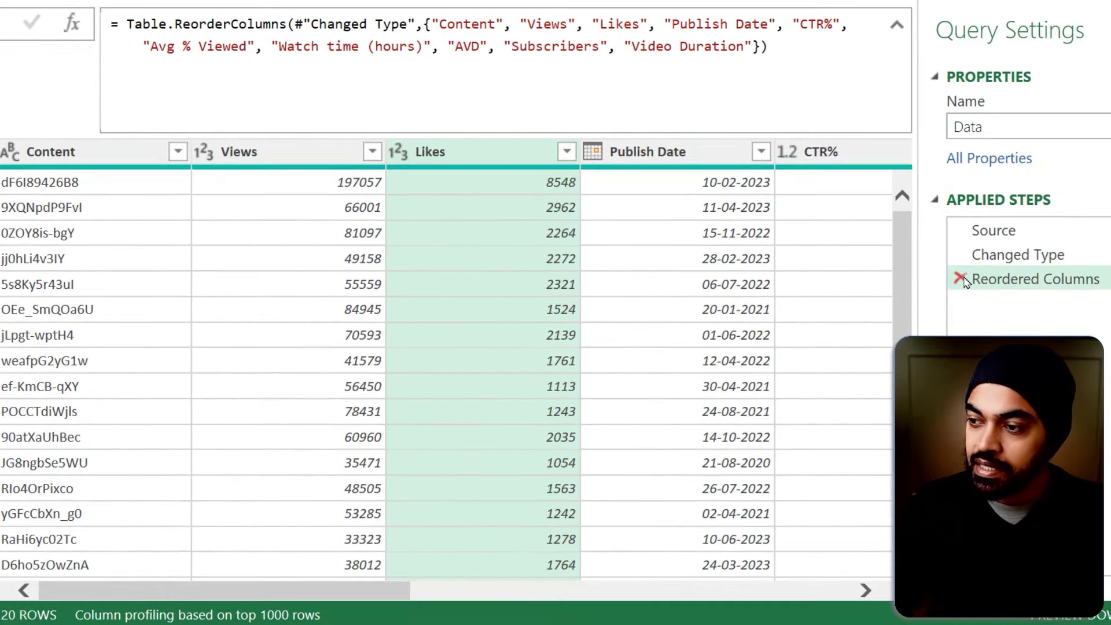
# Delete the Reordered Columns step, duplicate the Data query as Data (2), and add a Custom1 step
pyautogui.click(959, 279)
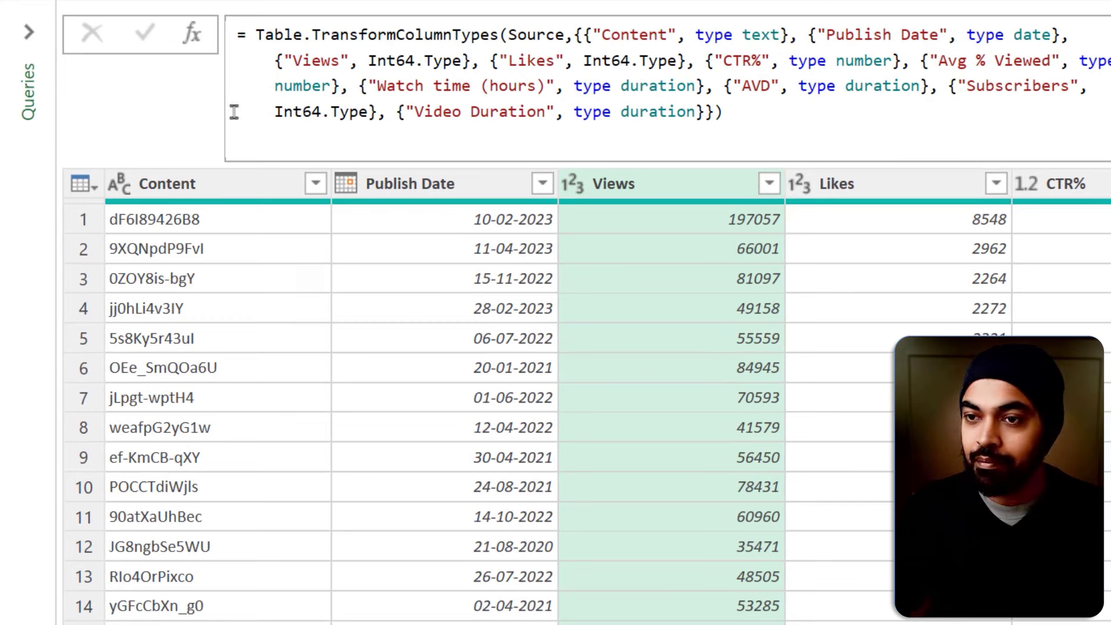
pyautogui.click(29, 33)
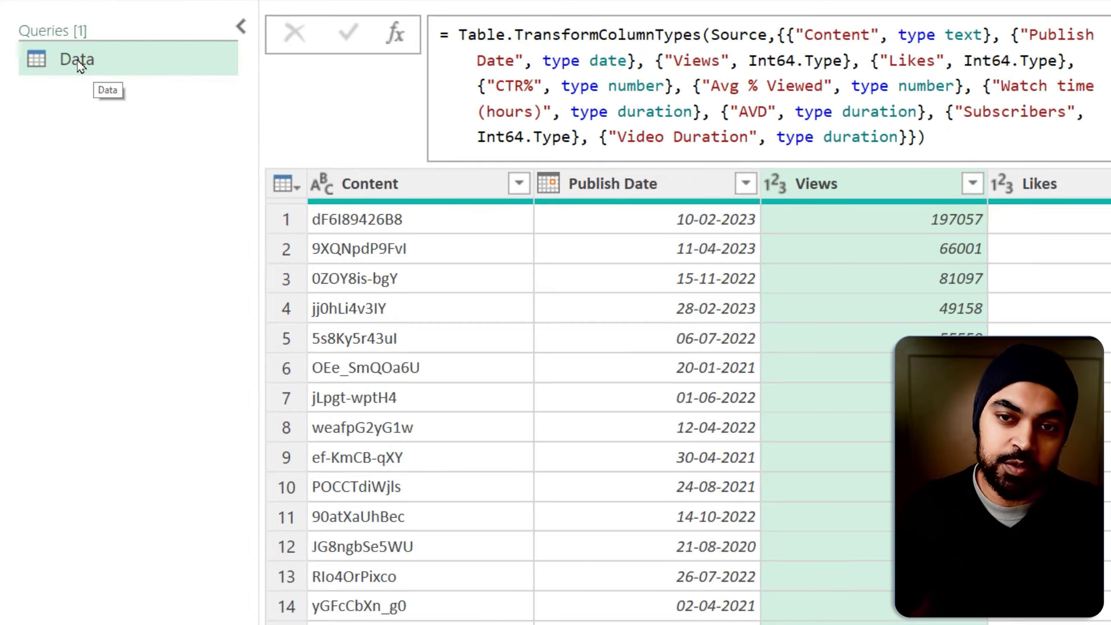
pyautogui.rightClick(79, 64)
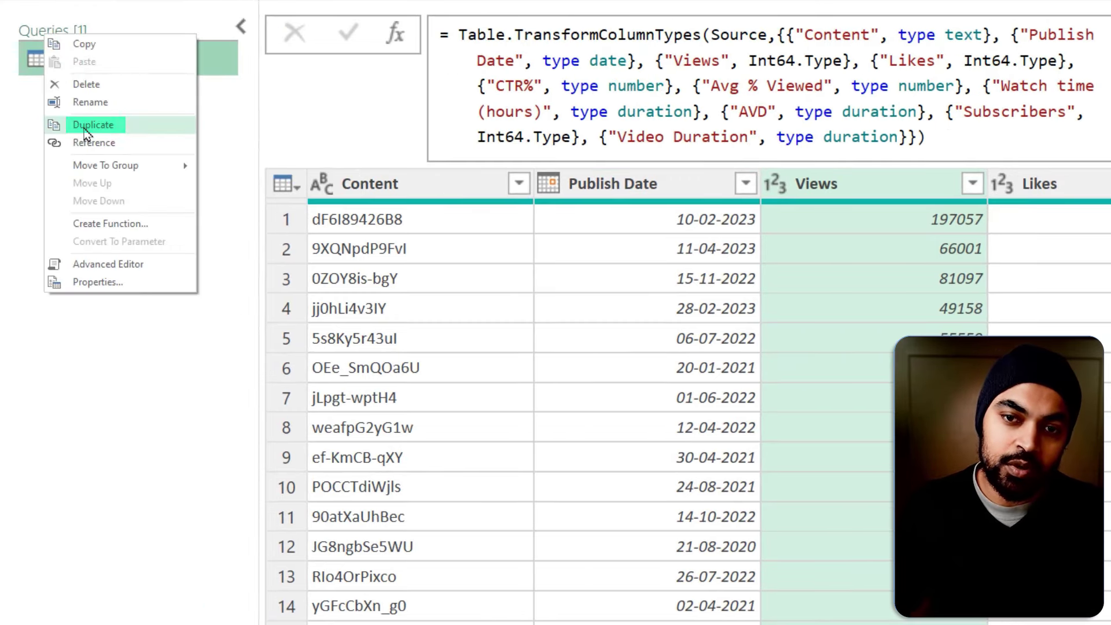
pyautogui.click(86, 125)
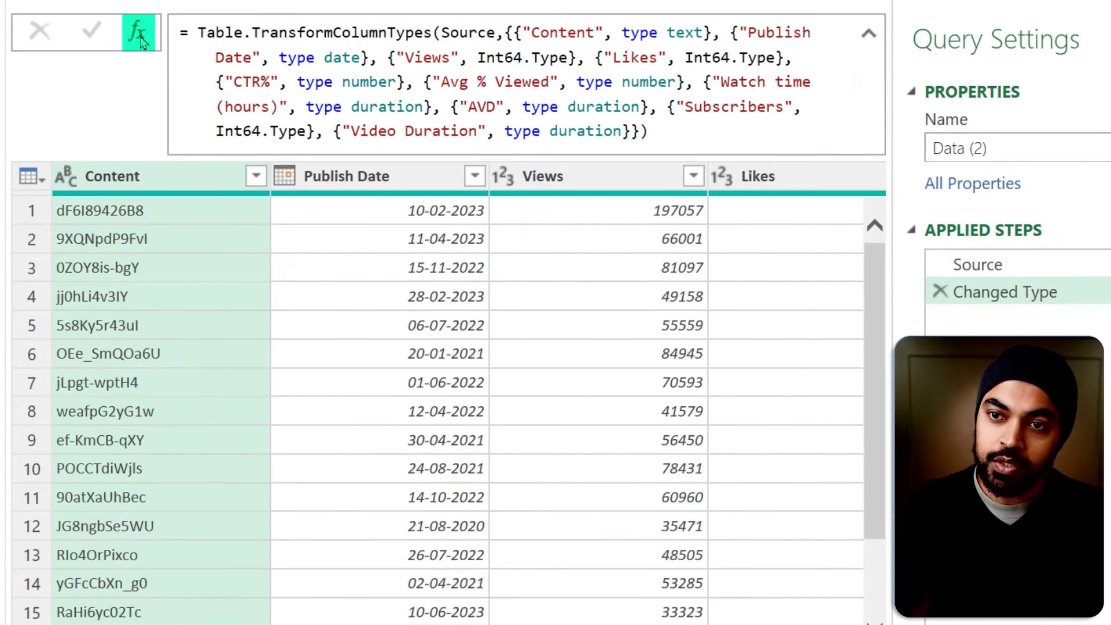
pyautogui.click(395, 33)
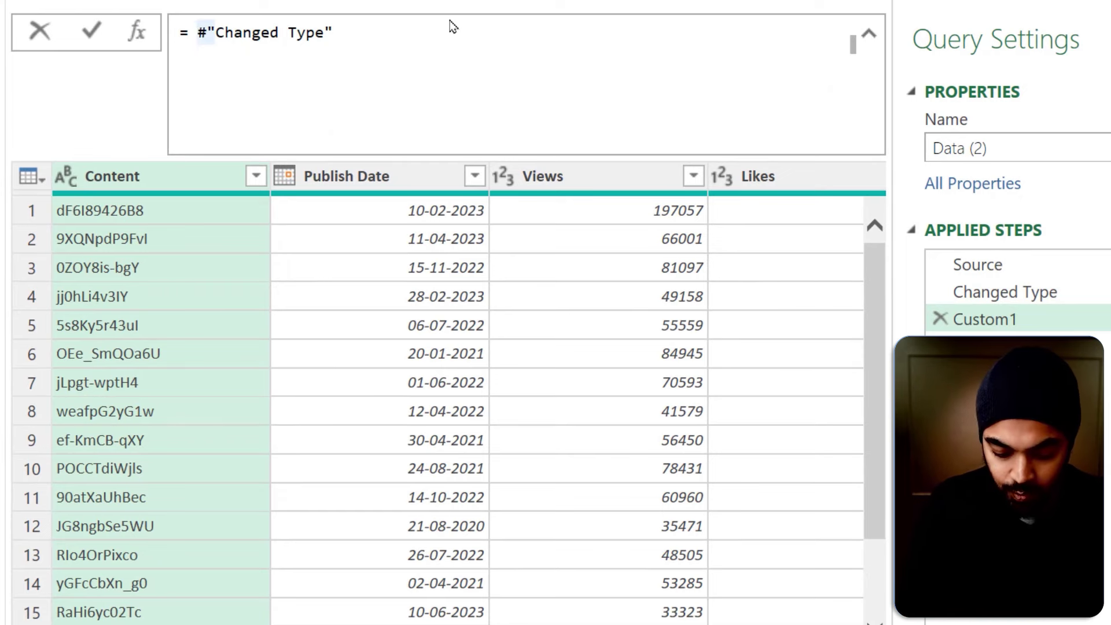
# Set Custom1 to = Table.ColumnNames(#"Changed Type") to list the ten column names, and rename the query Cols
pyautogui.write('Table.')
pyautogui.write('ColumNa')
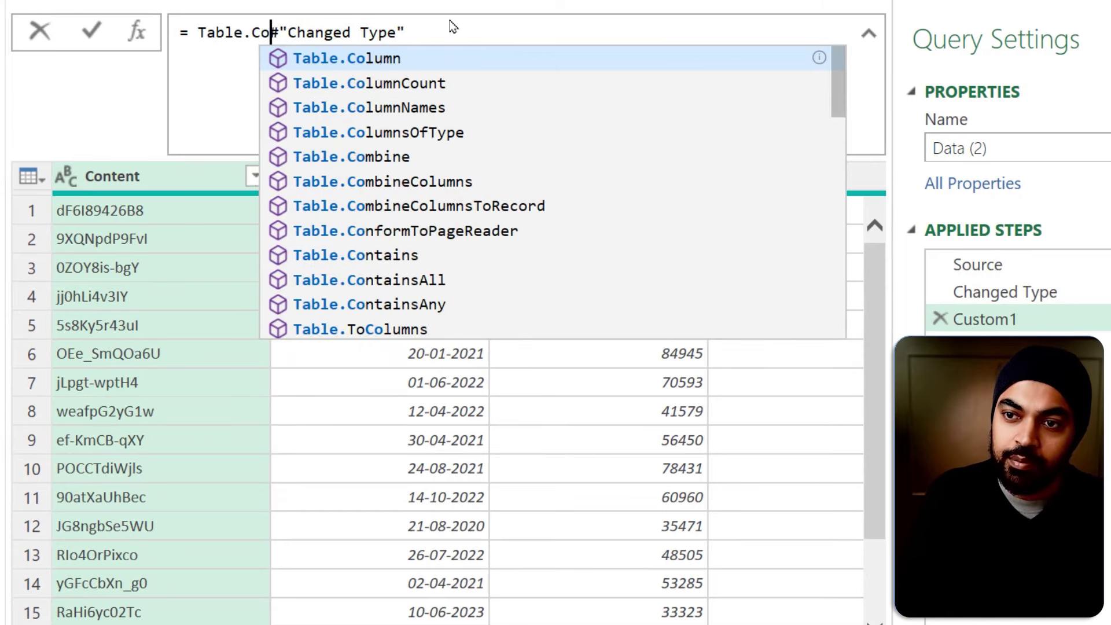
pyautogui.write('mes/')
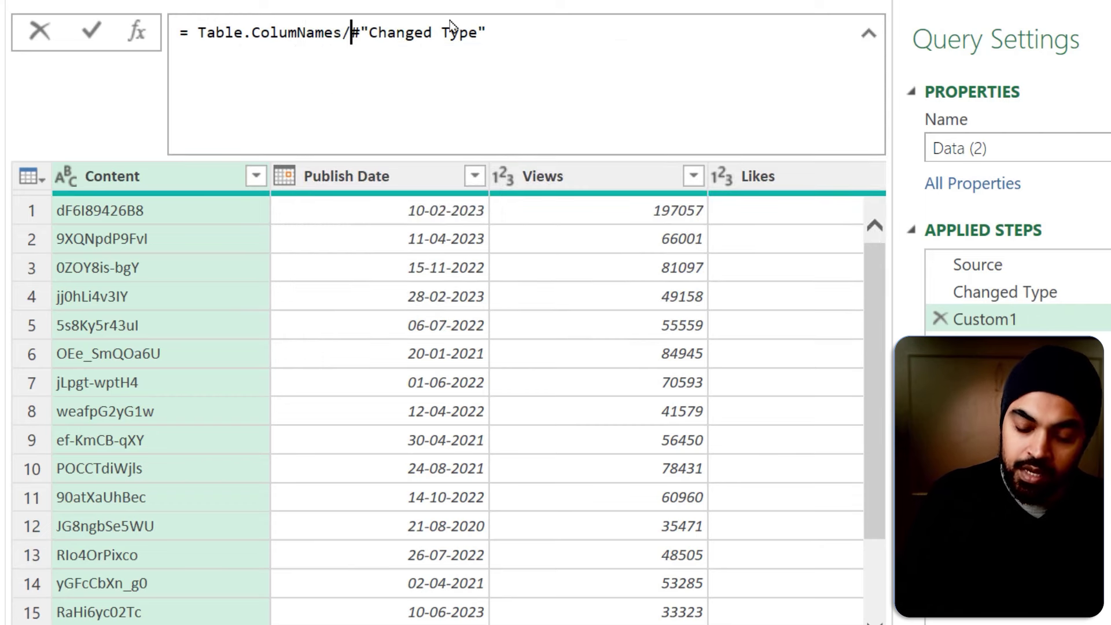
pyautogui.press('BackSpace')
pyautogui.write('(')
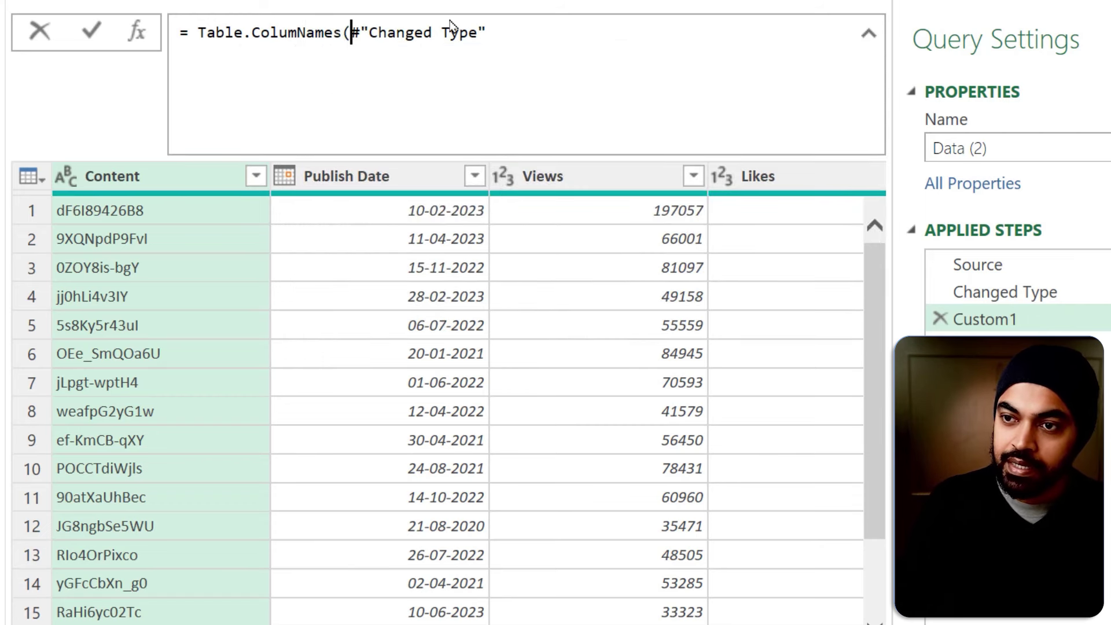
pyautogui.write(')')
pyautogui.press('Return')
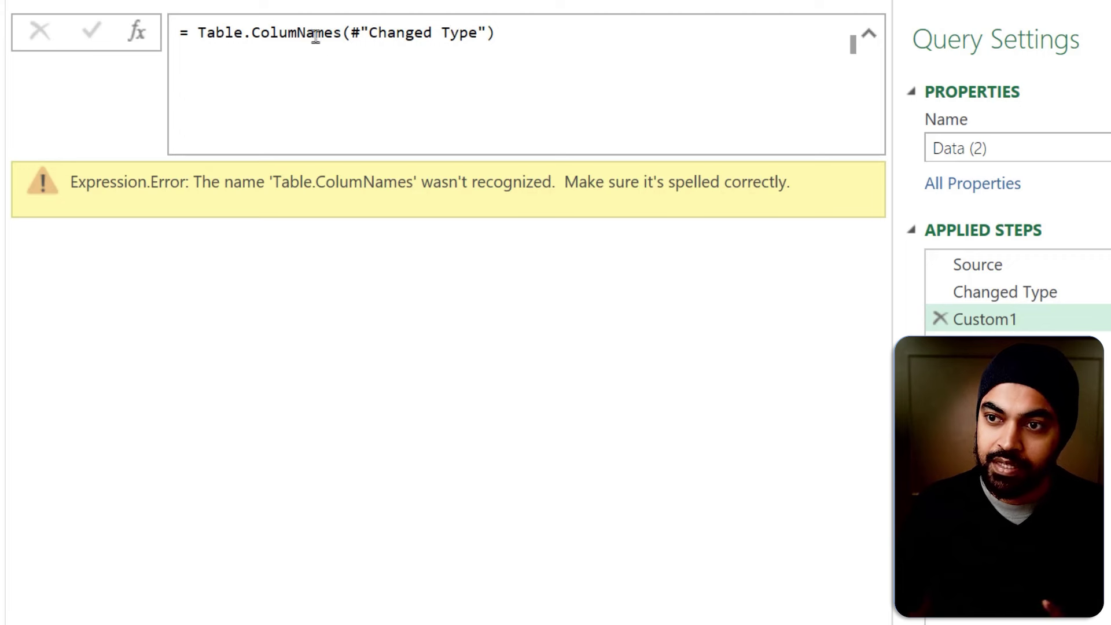
pyautogui.click(296, 33)
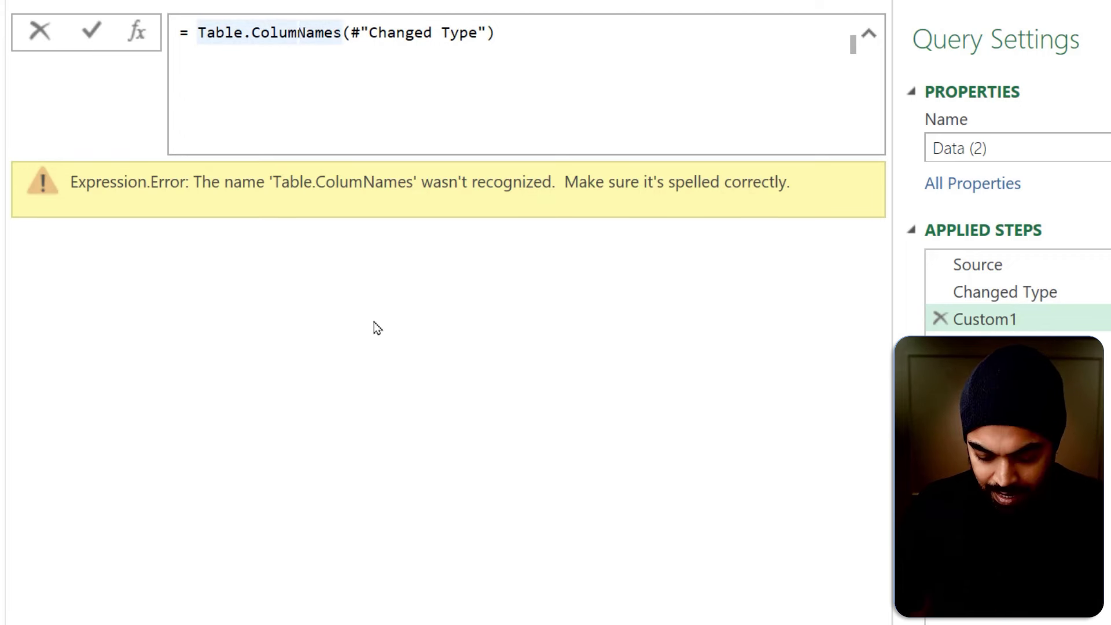
pyautogui.write('n')
pyautogui.press('Return')
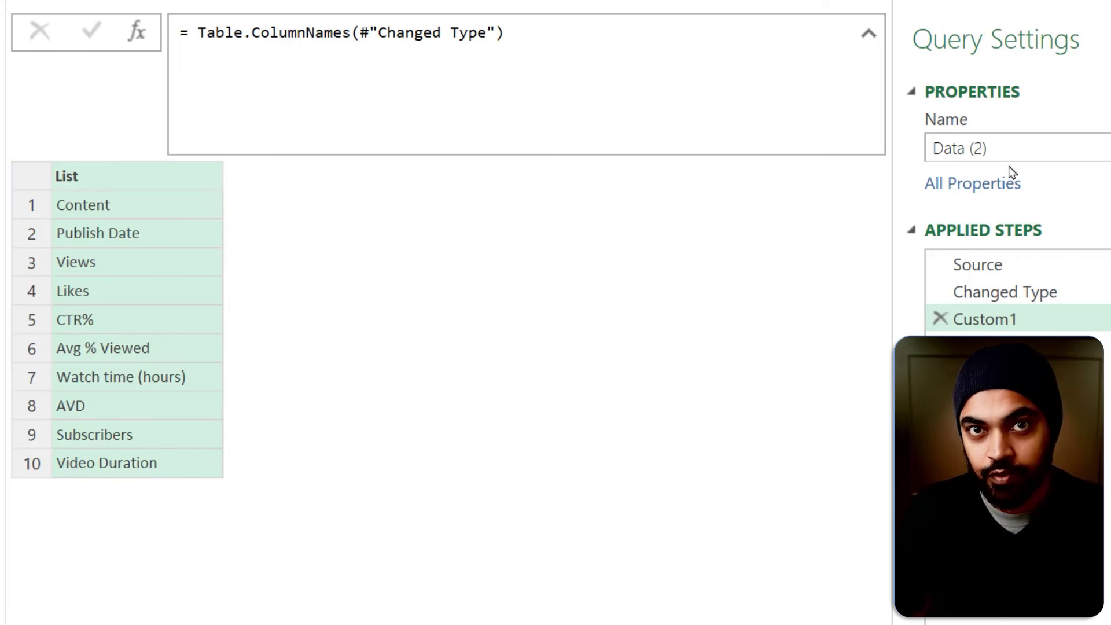
pyautogui.click(1017, 145)
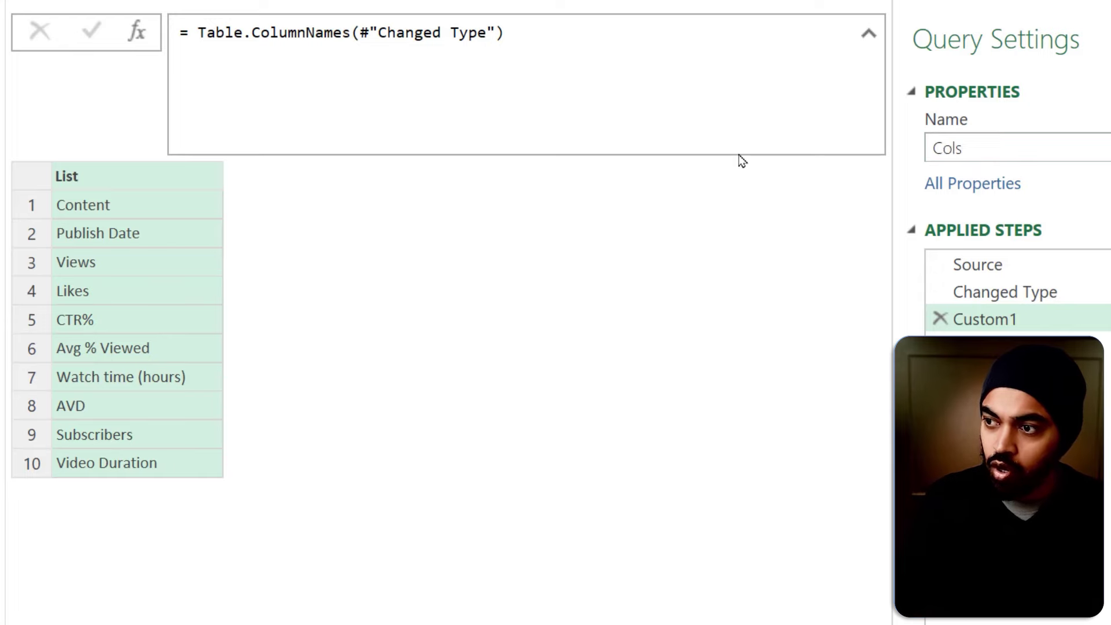
pyautogui.click(246, 123)
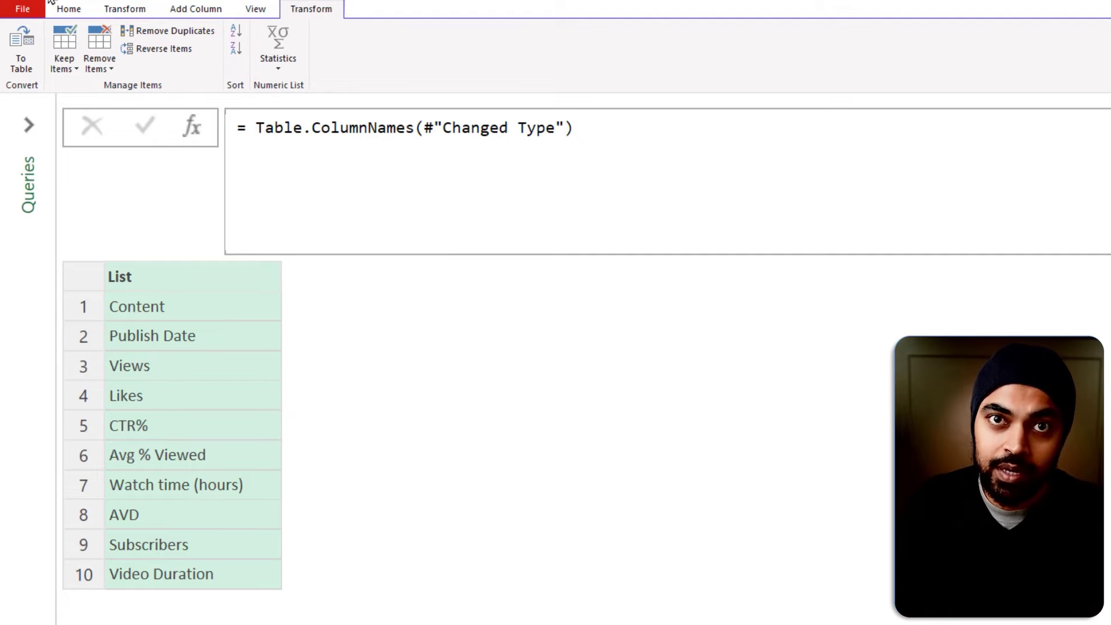
# Close & Load the queries so Cols lands as a 10-row worksheet table, and select cell B1
pyautogui.click(68, 9)
pyautogui.click(40, 60)
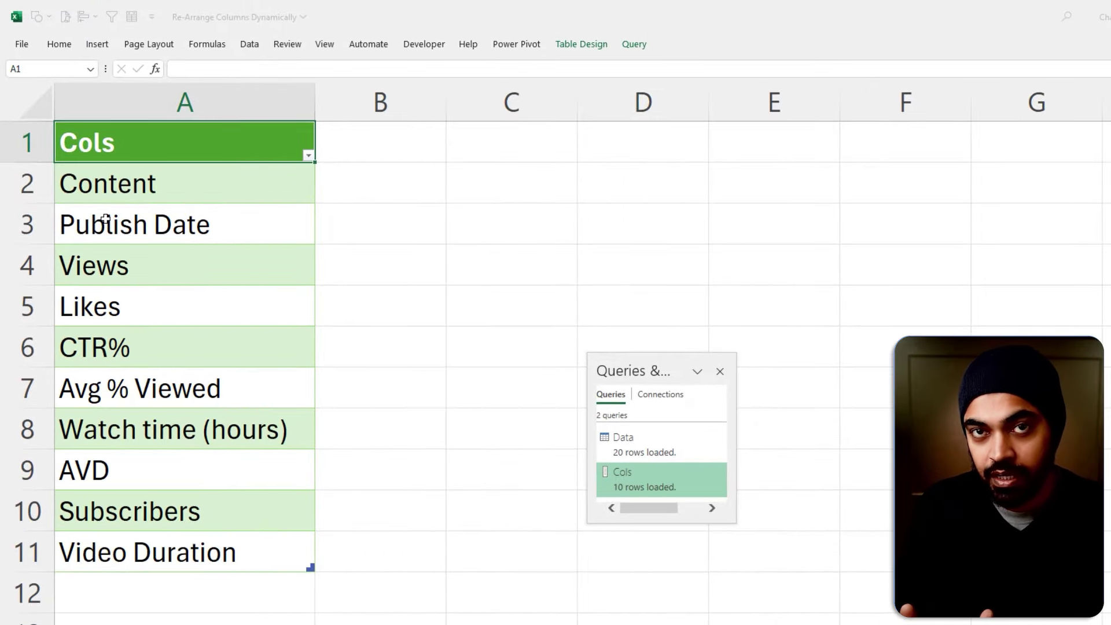
pyautogui.click(390, 126)
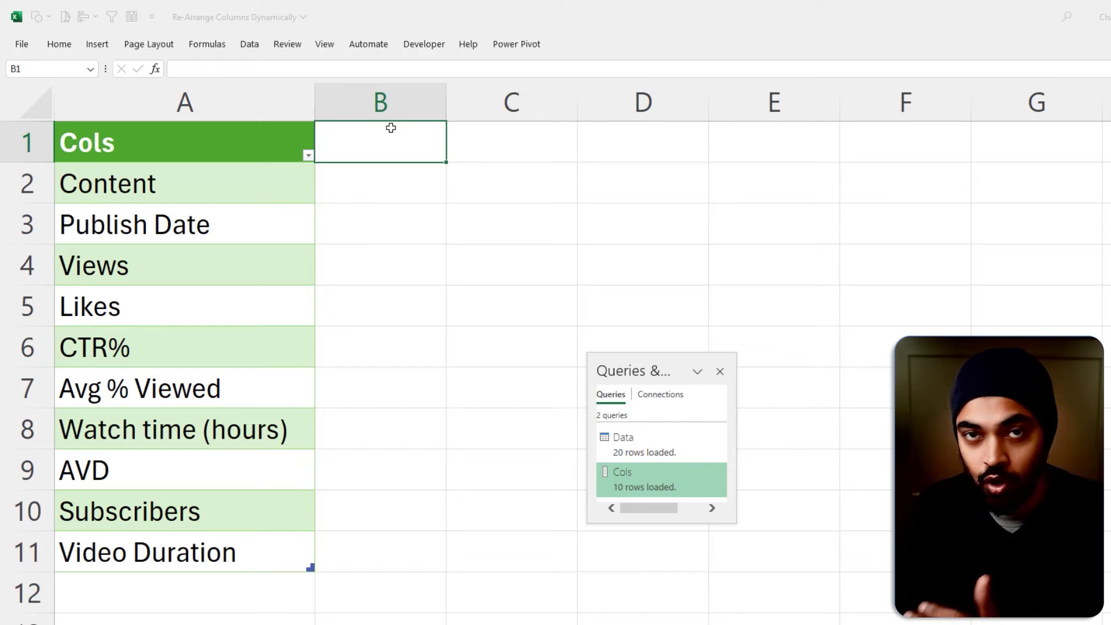
# Add a 'Postion No' header in B1 and widen column B to fit it
pyautogui.write('Postion')
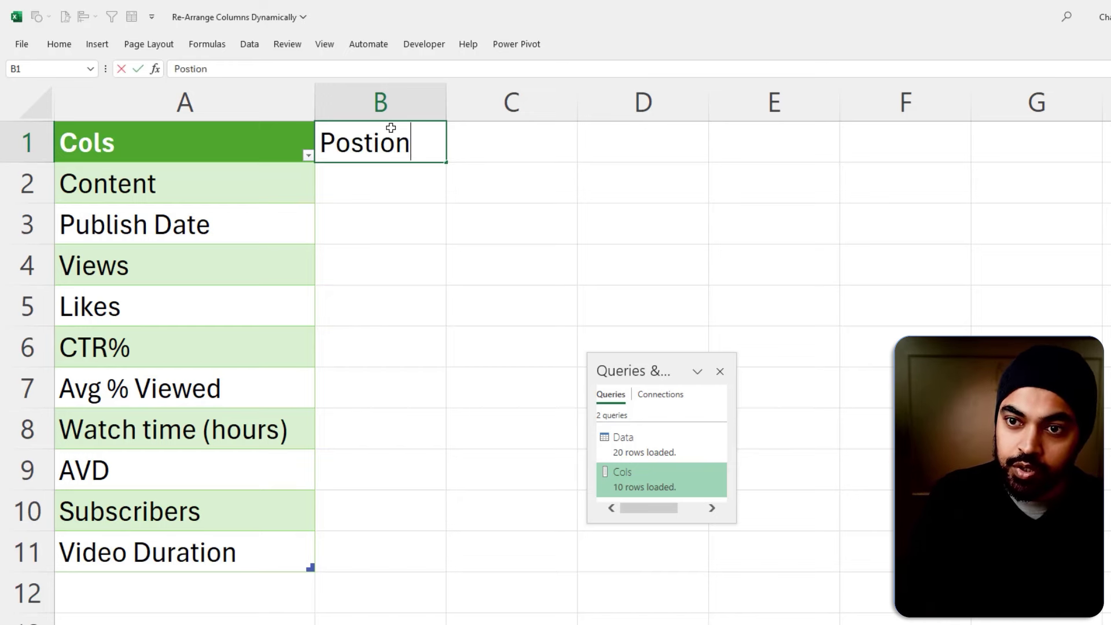
pyautogui.write(' No')
pyautogui.press('Return')
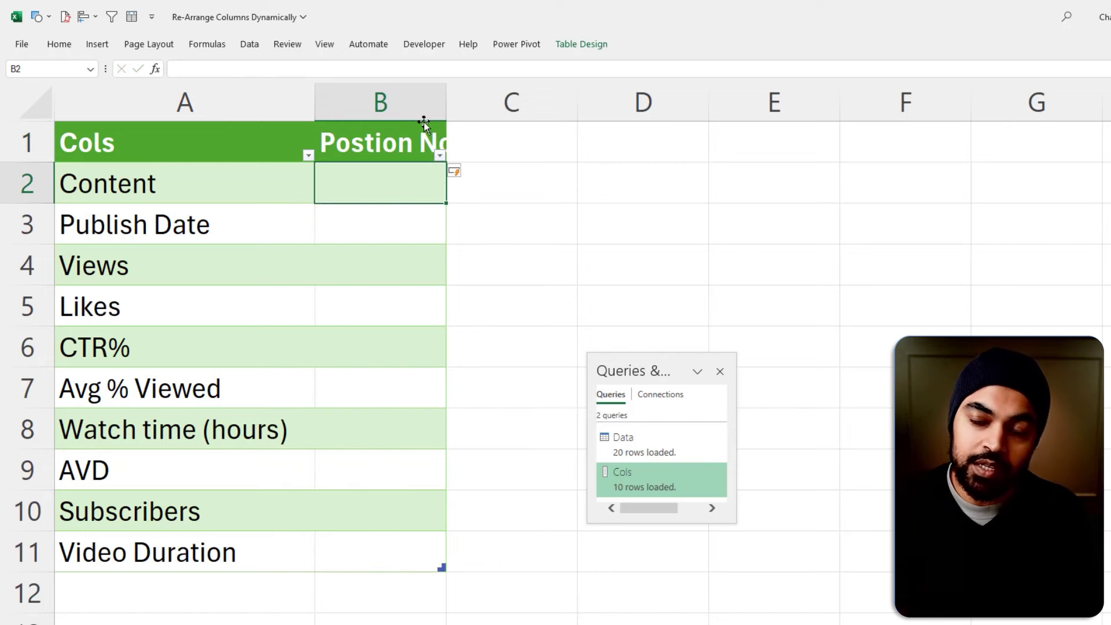
pyautogui.moveTo(446, 100); pyautogui.dragTo(478, 101)
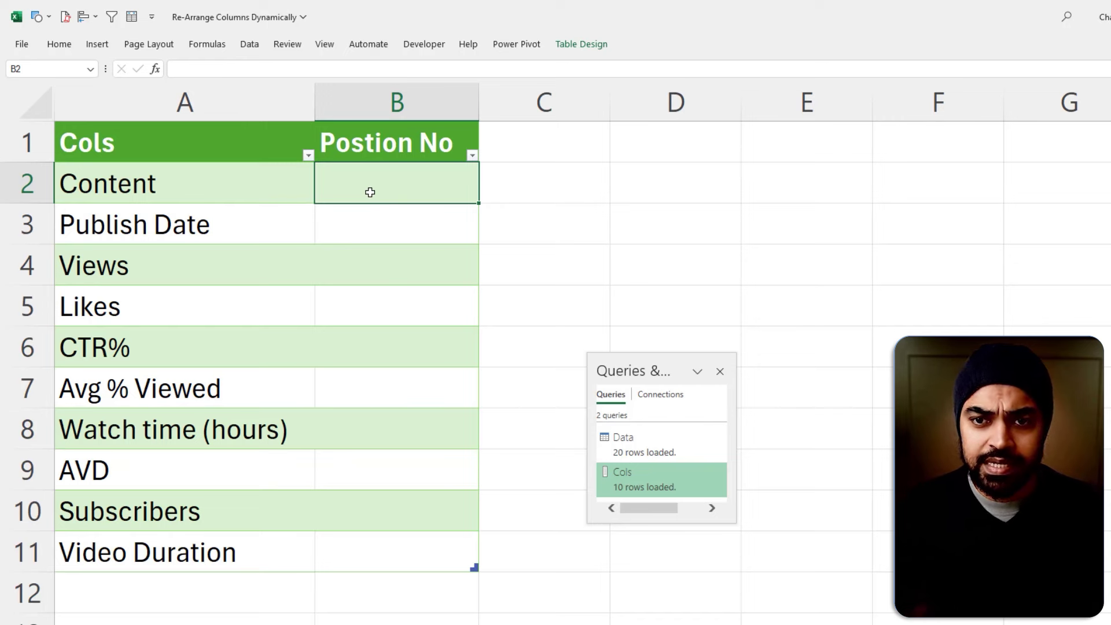
# Number Publish Date 1, Content 2, Views 3 and Likes 4 in the Postion No column
pyautogui.press('Down')
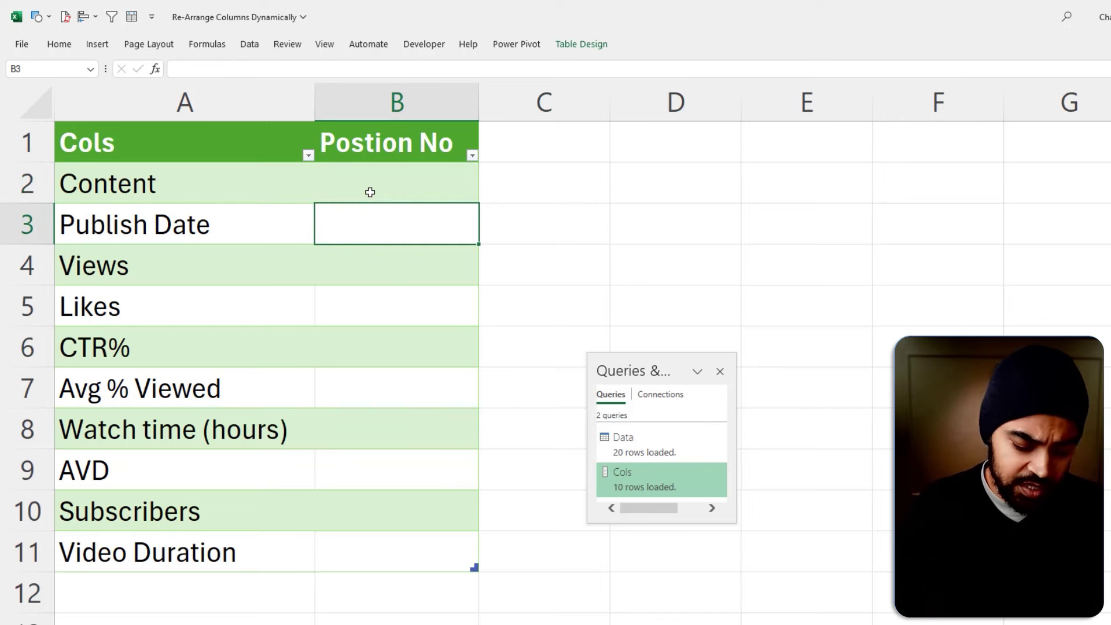
pyautogui.write('1')
pyautogui.press('Return')
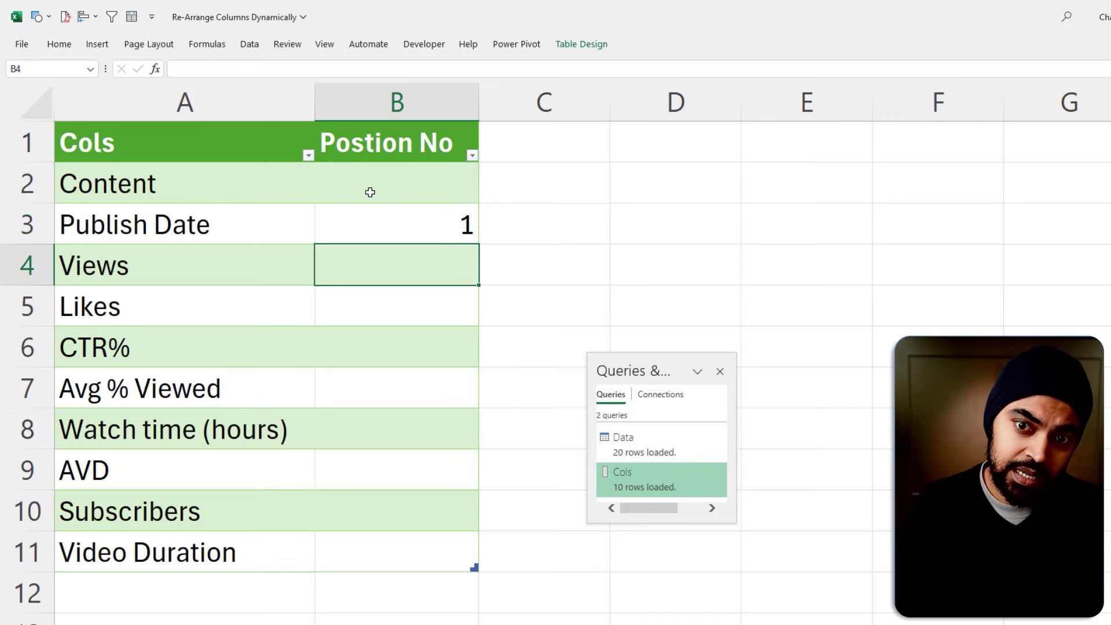
pyautogui.press('Up')
pyautogui.press('Up')
pyautogui.press('Return')
pyautogui.press('Return')
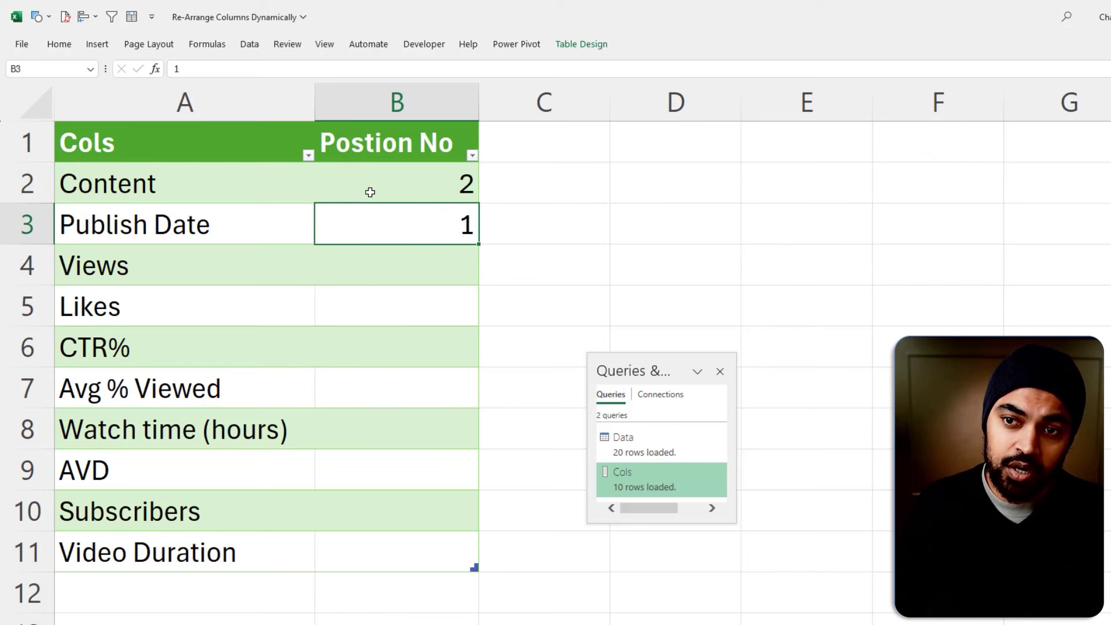
pyautogui.write('3')
pyautogui.press('Return')
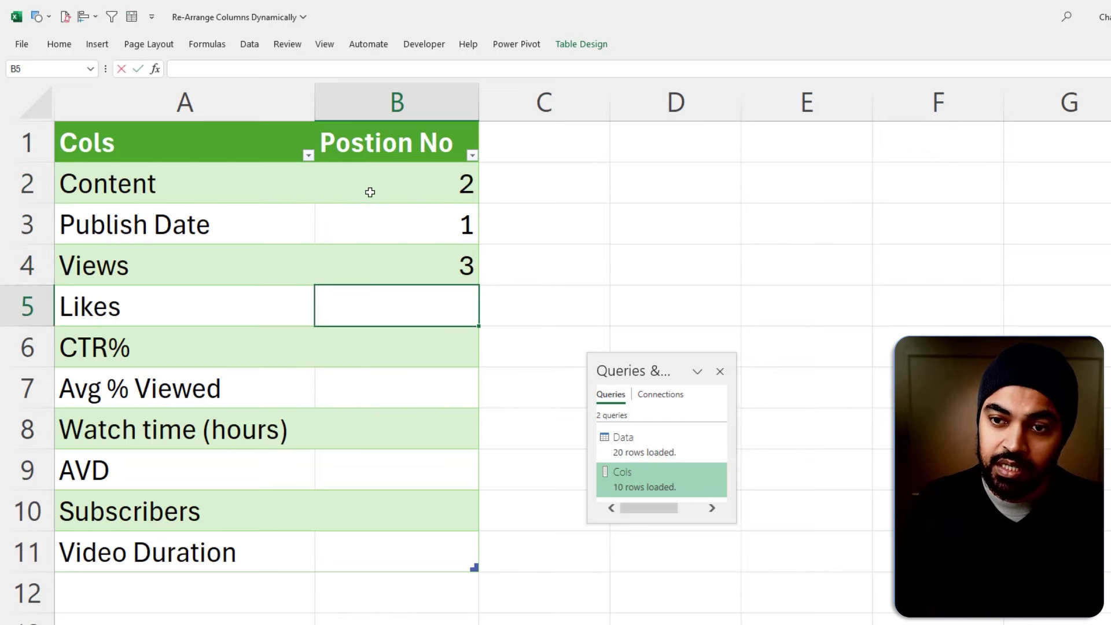
pyautogui.write('4')
pyautogui.press('Return')
# Continue numbering CTR% 5, Avg % Viewed 6, through Subscribers 8, AVD 9 and Video Duration 10
pyautogui.write('5')
pyautogui.press('Return')
pyautogui.write('6')
pyautogui.press('Return')
pyautogui.write('7')
pyautogui.press('Return')
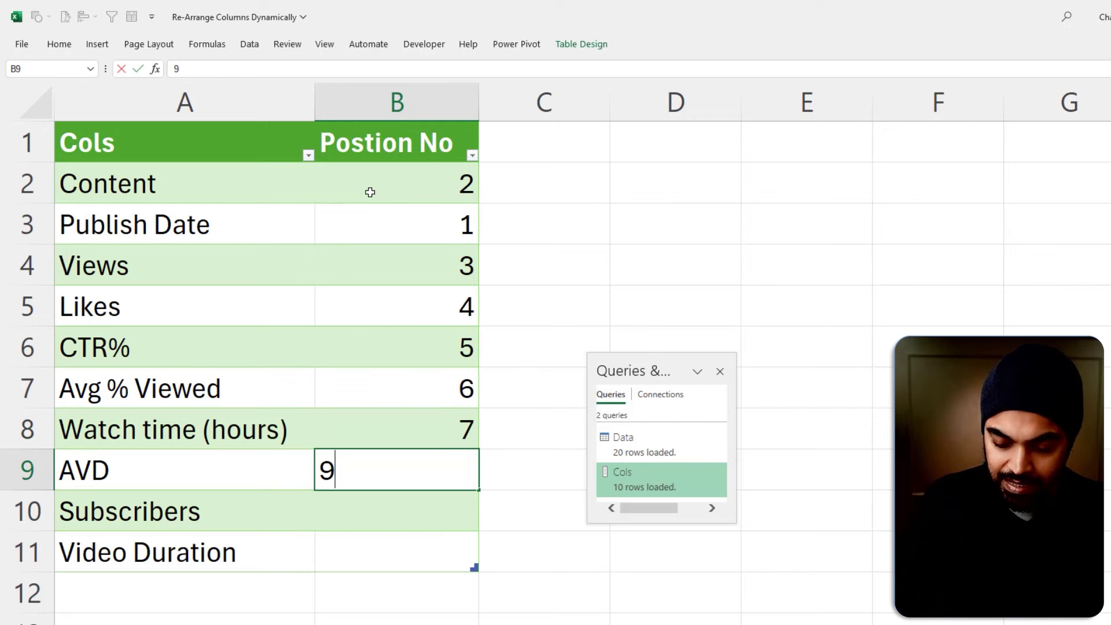
pyautogui.press('Return')
pyautogui.press('Return')
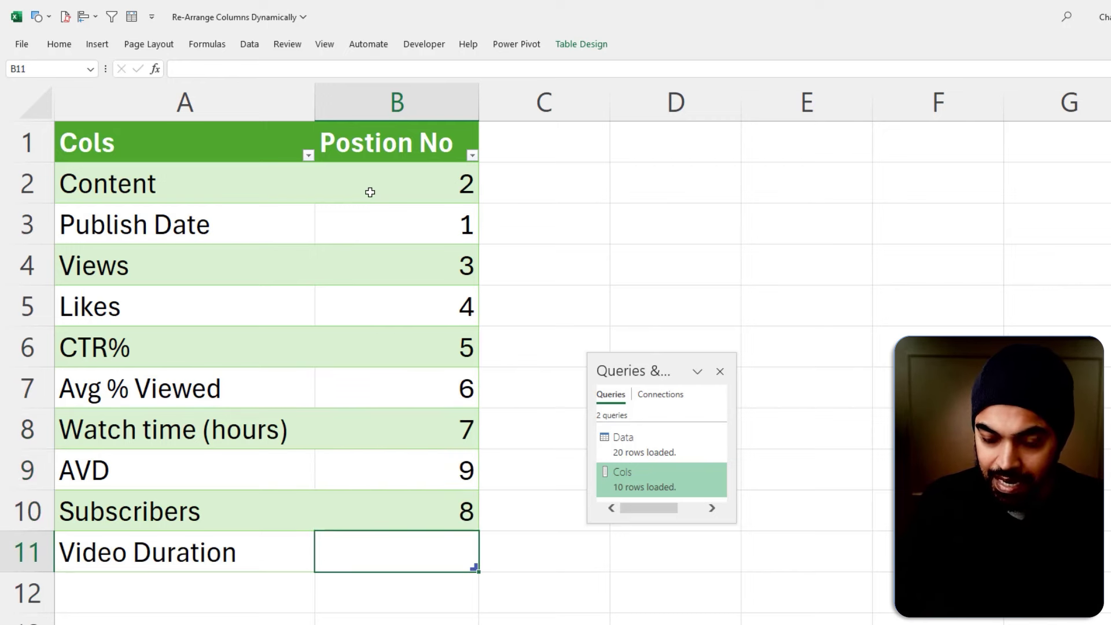
pyautogui.write('10')
pyautogui.press('Return')
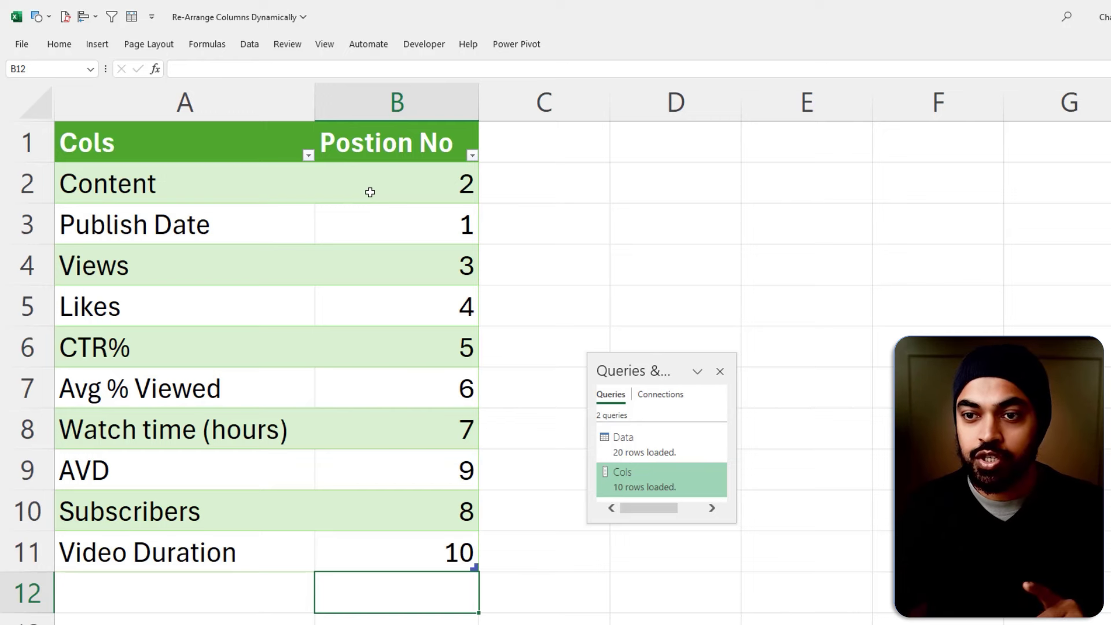
# Load the position table into Power Query with Data > From Table/Range
pyautogui.click(365, 226)
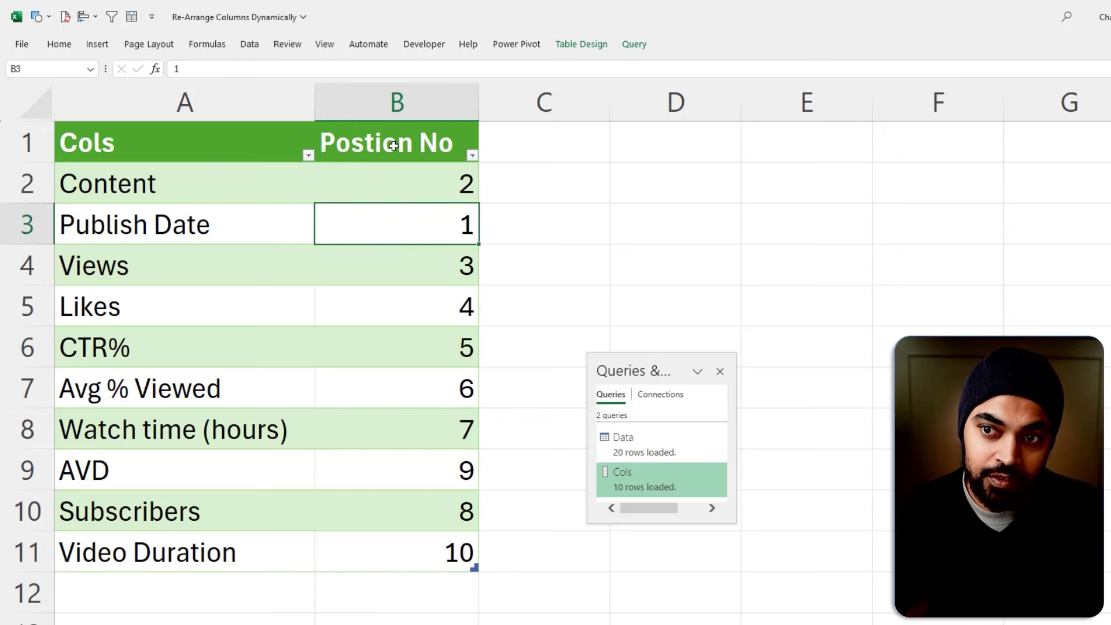
pyautogui.click(400, 106)
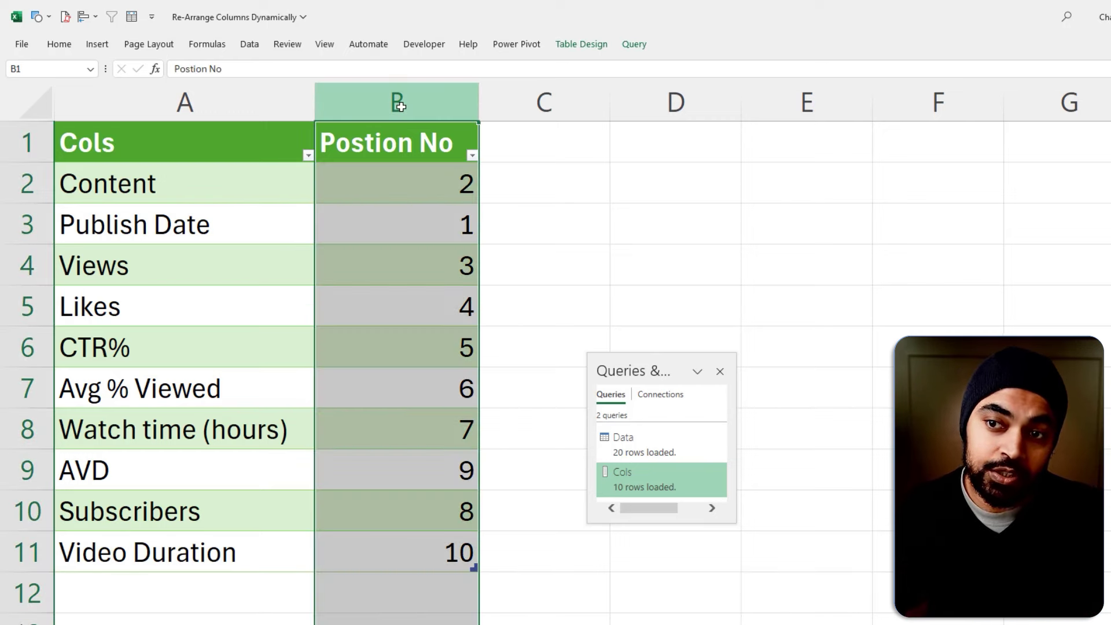
pyautogui.click(373, 247)
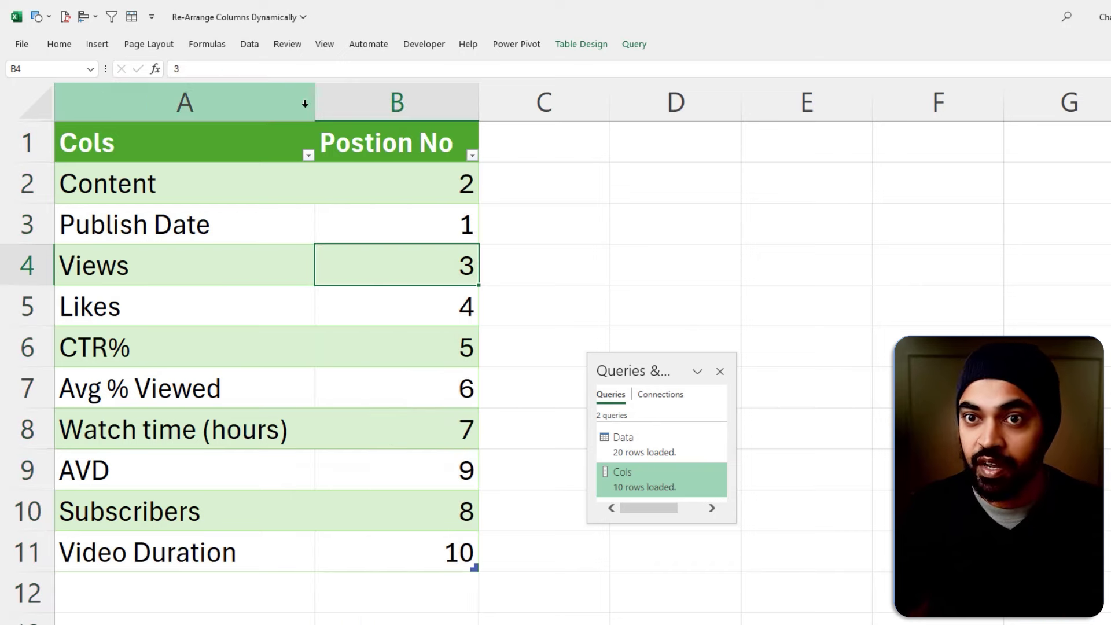
pyautogui.click(256, 46)
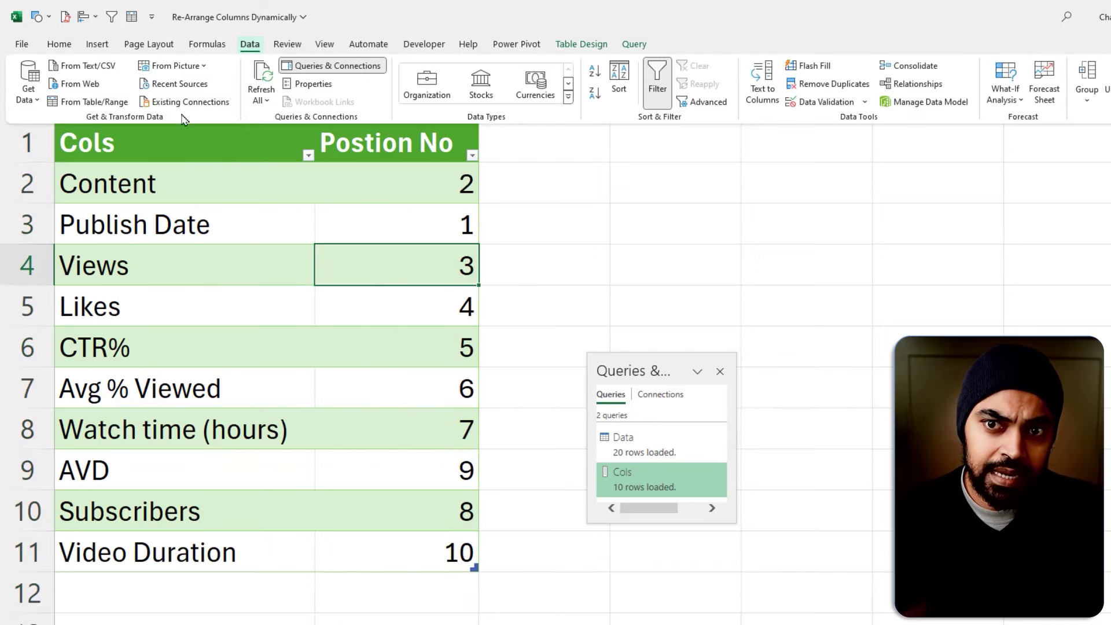
pyautogui.click(92, 101)
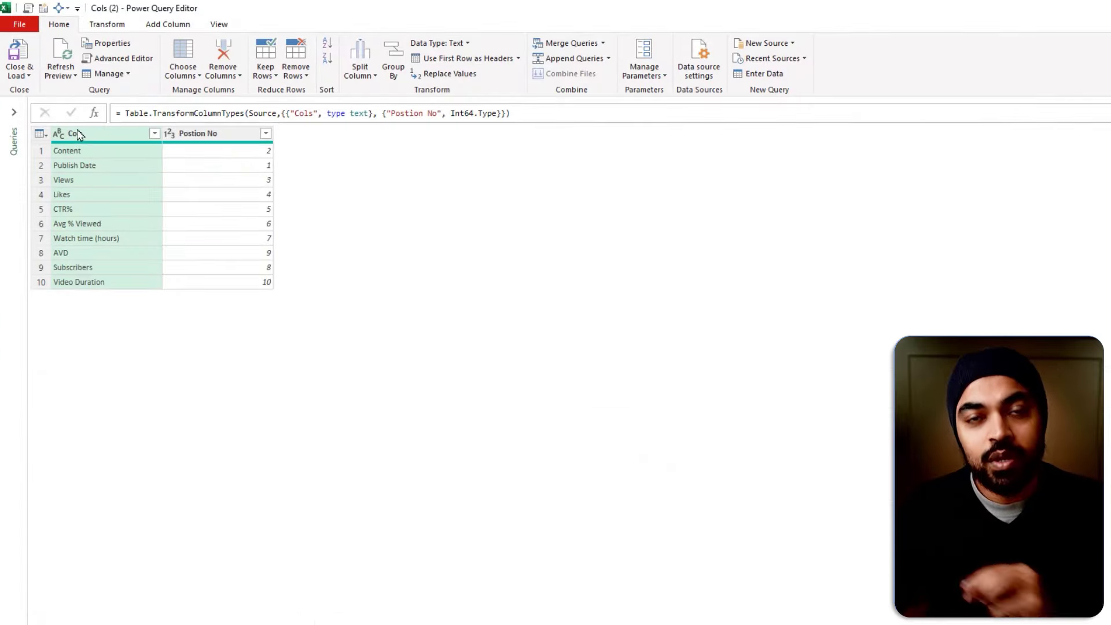
# Rename the new query to 'Cols Position' in Query Settings
pyautogui.click(14, 112)
pyautogui.hotkey('ctrl', 'shift', '=')
pyautogui.hotkey('ctrl', 'shift', '=')
pyautogui.hotkey('ctrl', 'shift', '=')
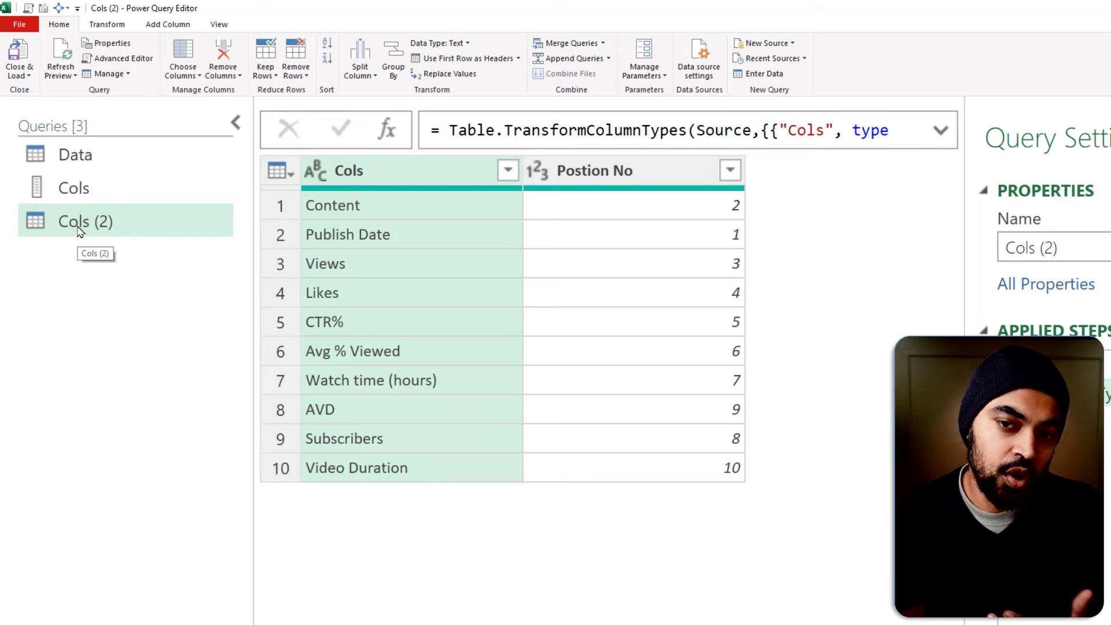
pyautogui.click(1089, 247)
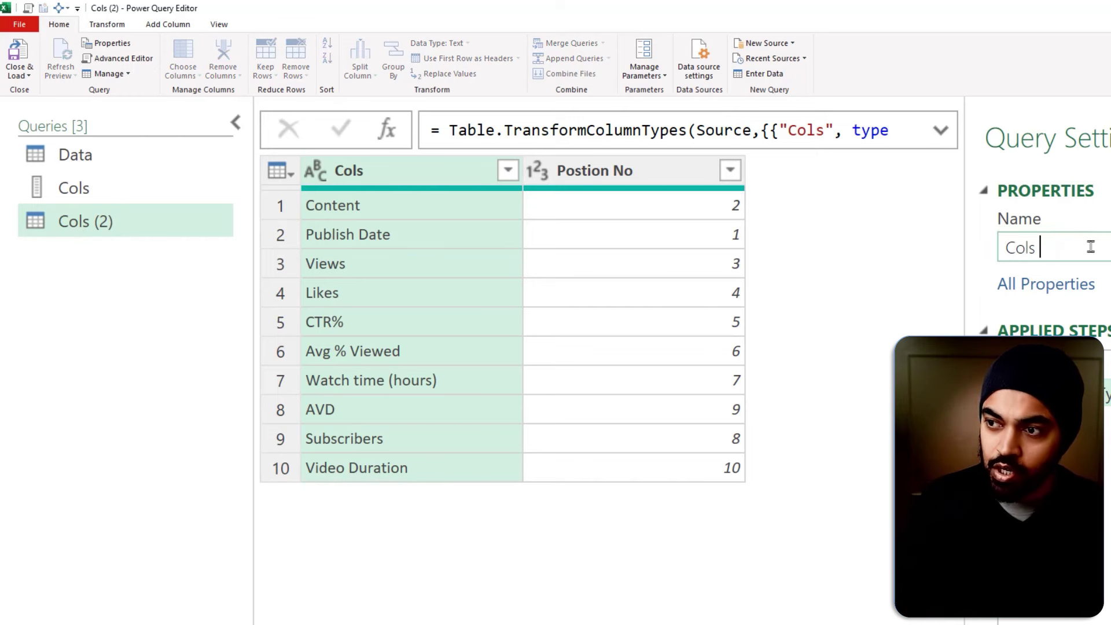
pyautogui.write('Position')
pyautogui.press('Return')
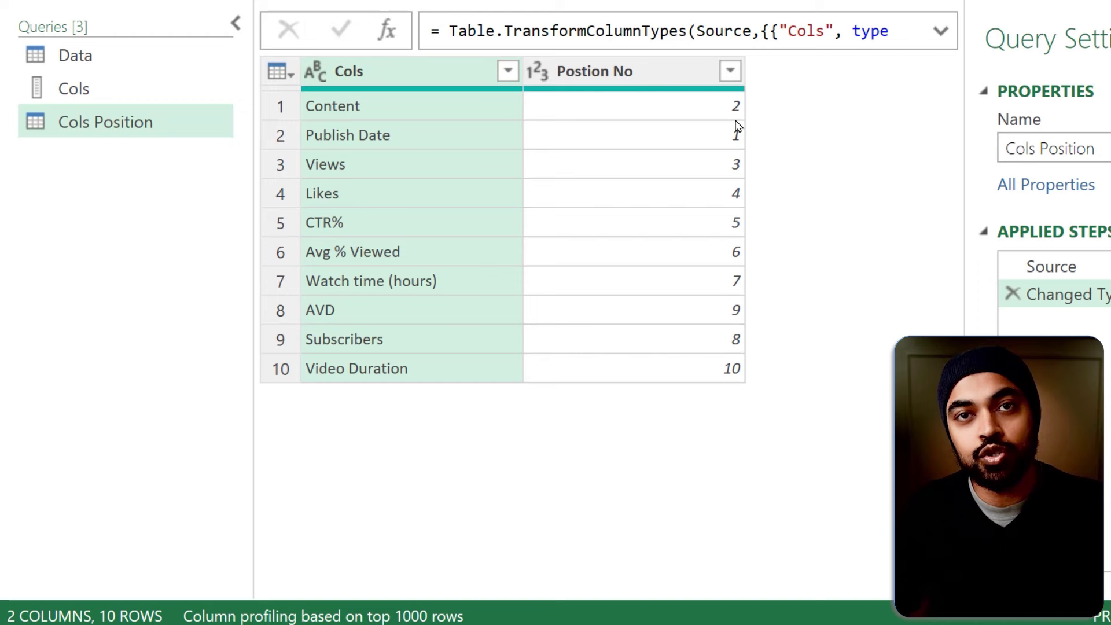
# Sort the Cols Position query by Postion No ascending, so positions run 1 to 10
pyautogui.click(730, 71)
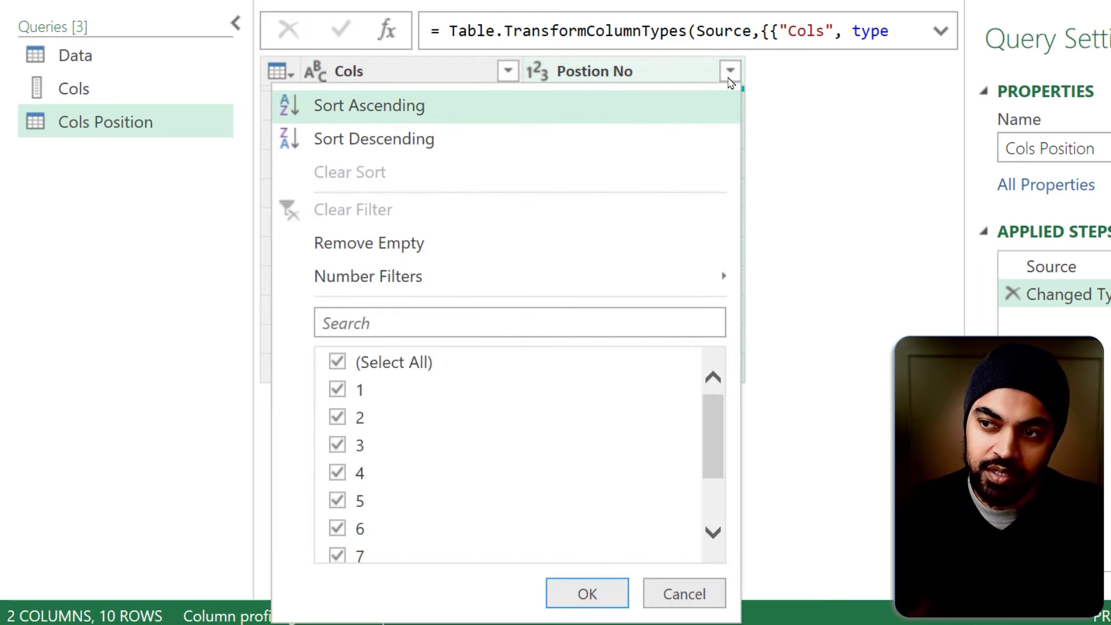
pyautogui.click(379, 111)
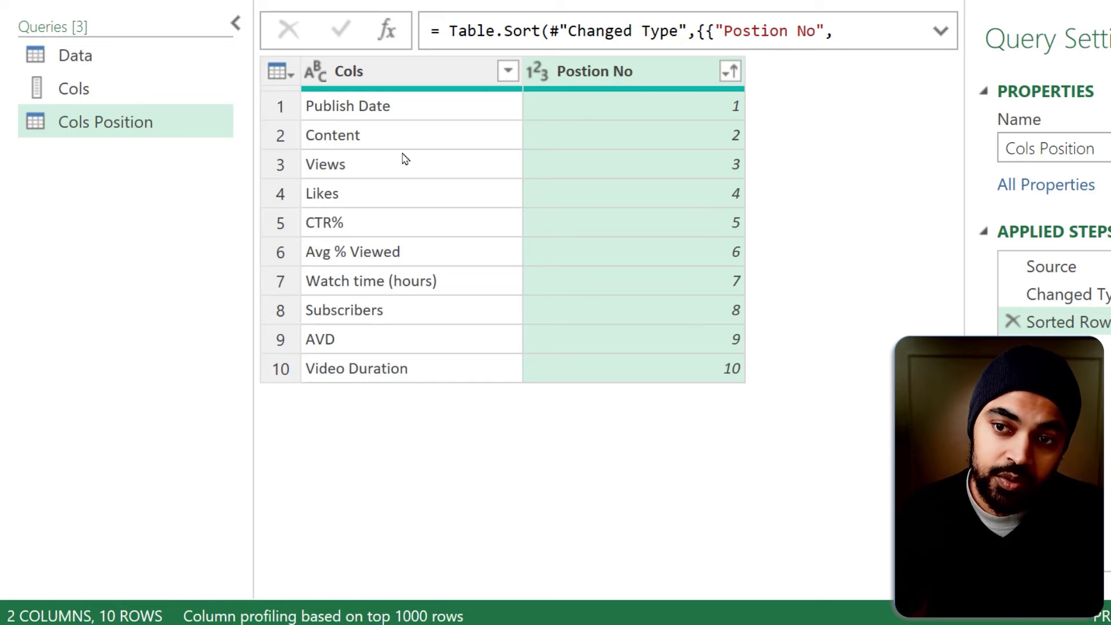
pyautogui.moveTo(296, 53); pyautogui.dragTo(474, 388)
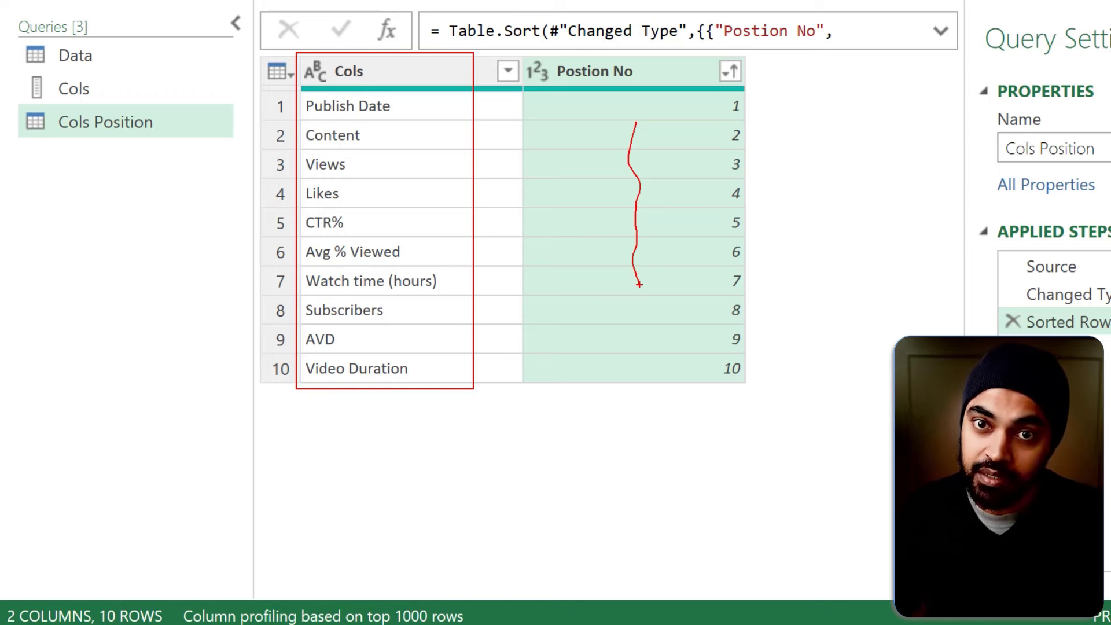
pyautogui.press('Escape')
# In the Data query, add a custom step starting Table.ReorderColumns( with #"Changed Type" as source
pyautogui.click(106, 63)
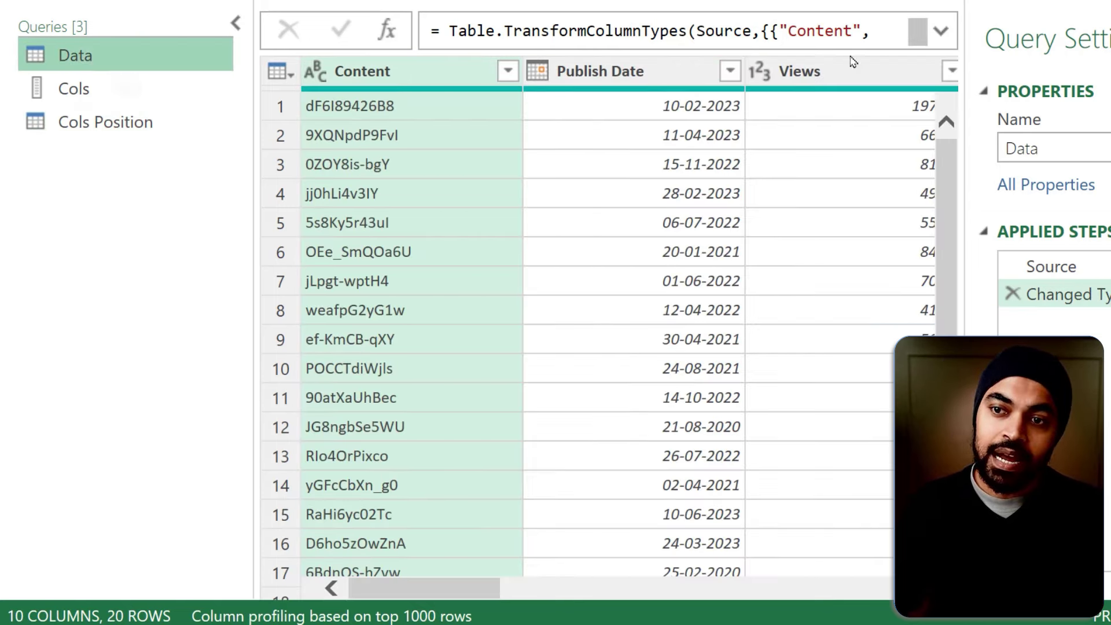
pyautogui.click(386, 30)
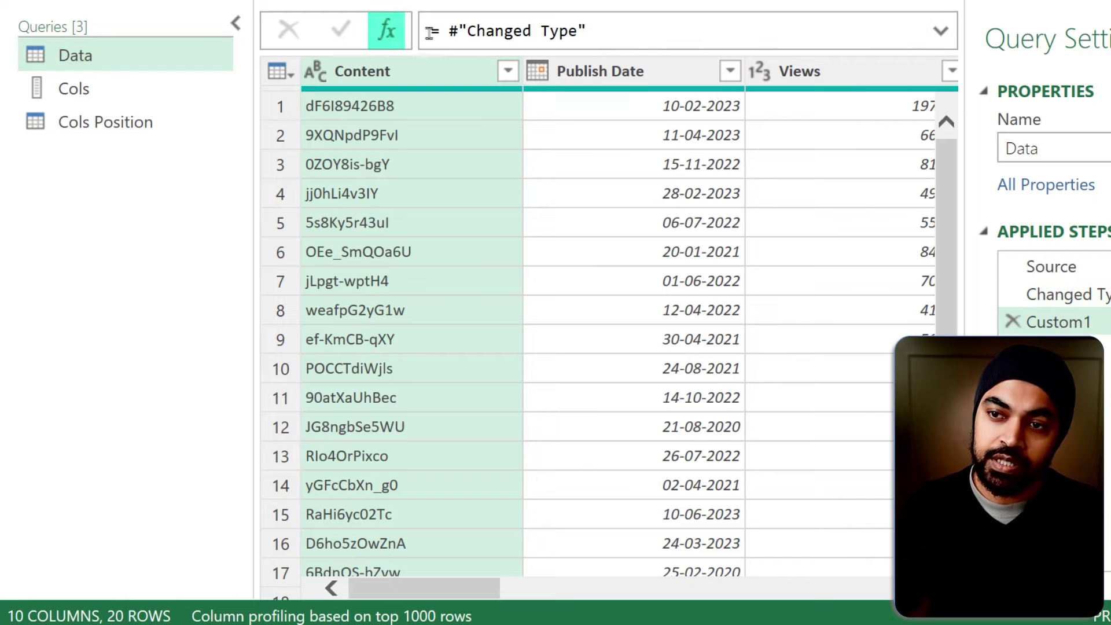
pyautogui.click(239, 22)
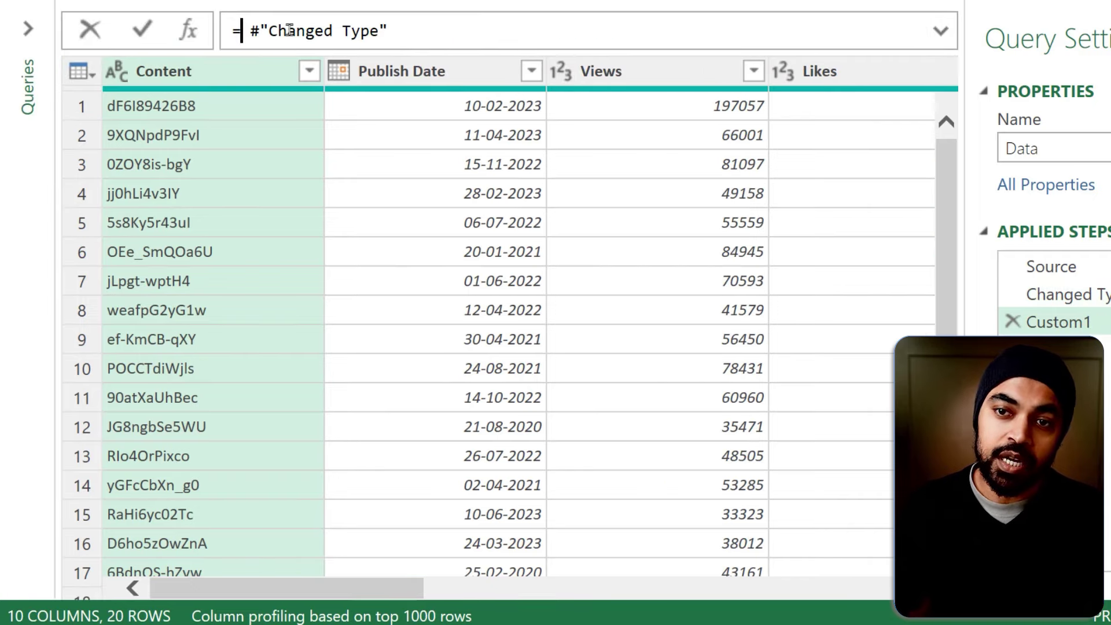
pyautogui.press('Right')
pyautogui.write('Table.ReorderColumns(')
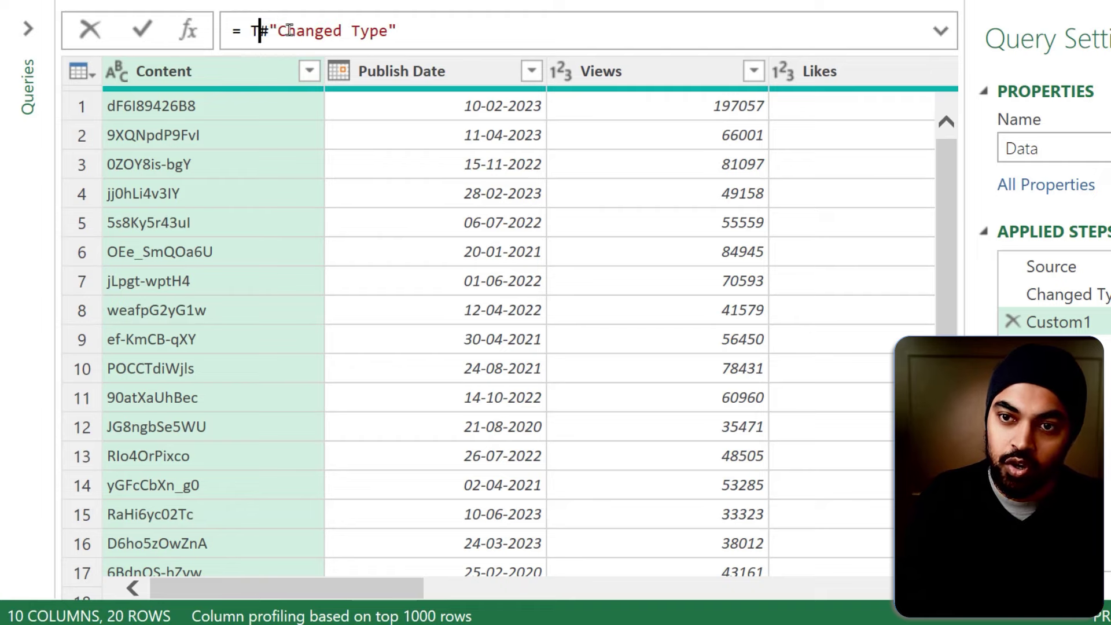
pyautogui.hotkey('shift', 'Return')
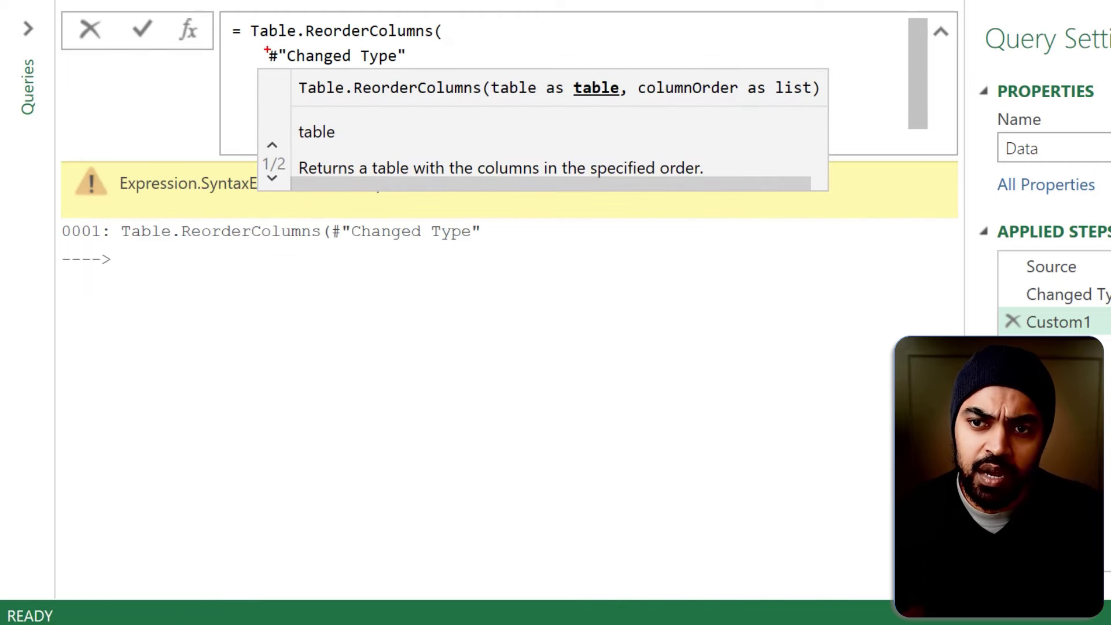
pyautogui.moveTo(268, 45); pyautogui.dragTo(404, 69)
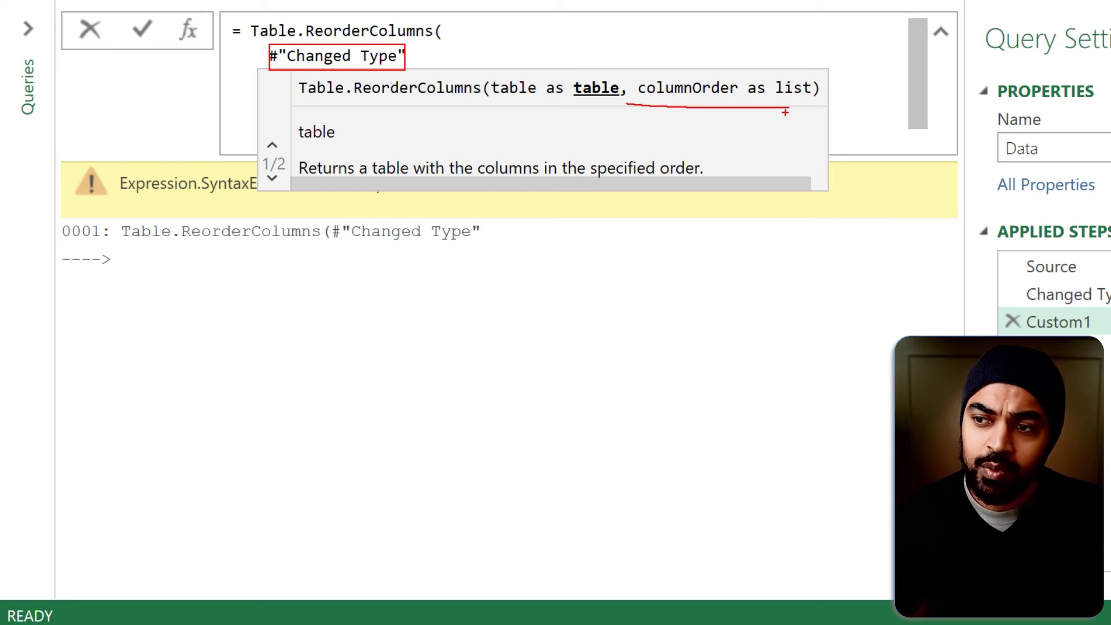
pyautogui.press('Escape')
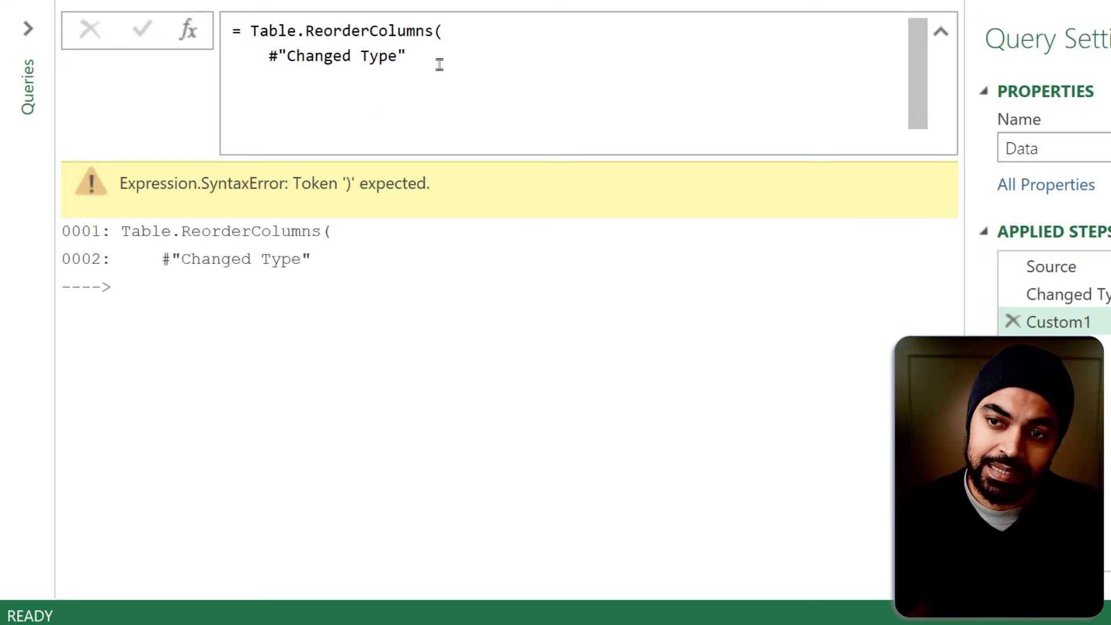
pyautogui.write(',')
pyautogui.press('Return')
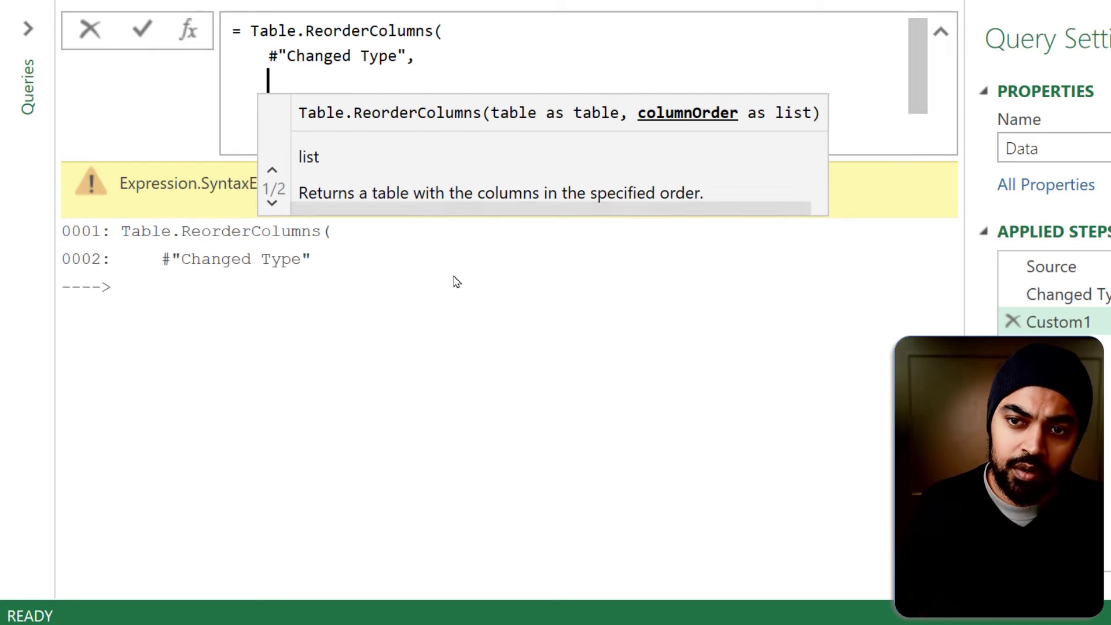
# Look up the Cols Position query's name, then return to the Data step formula
pyautogui.click(37, 42)
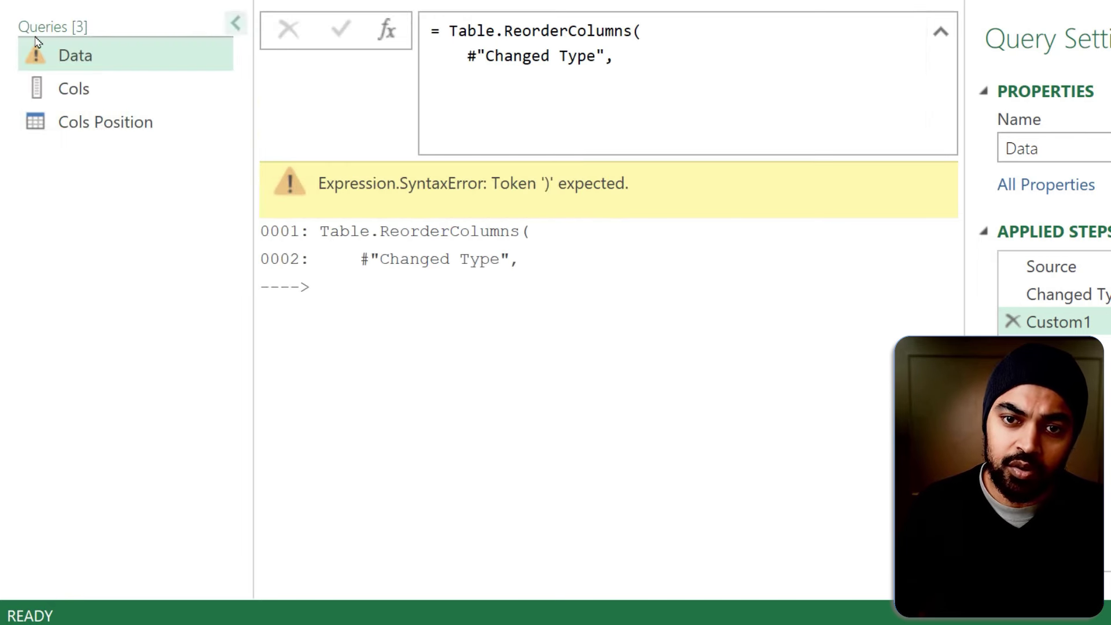
pyautogui.doubleClick(82, 129)
pyautogui.hotkey('ctrl', 'c')
pyautogui.press('Escape')
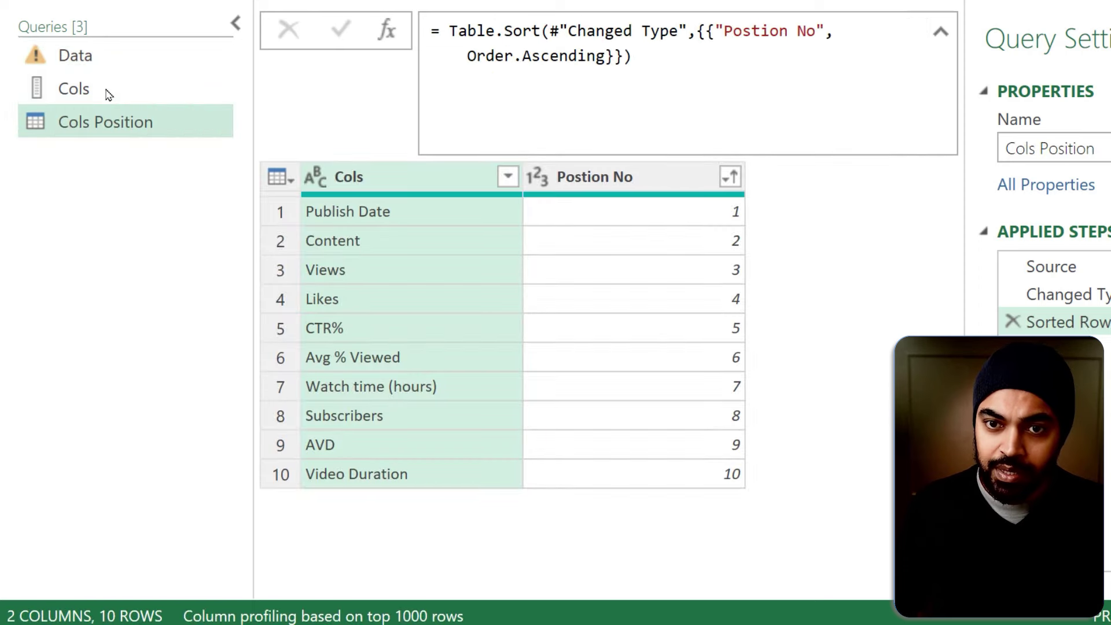
pyautogui.click(115, 55)
pyautogui.click(560, 87)
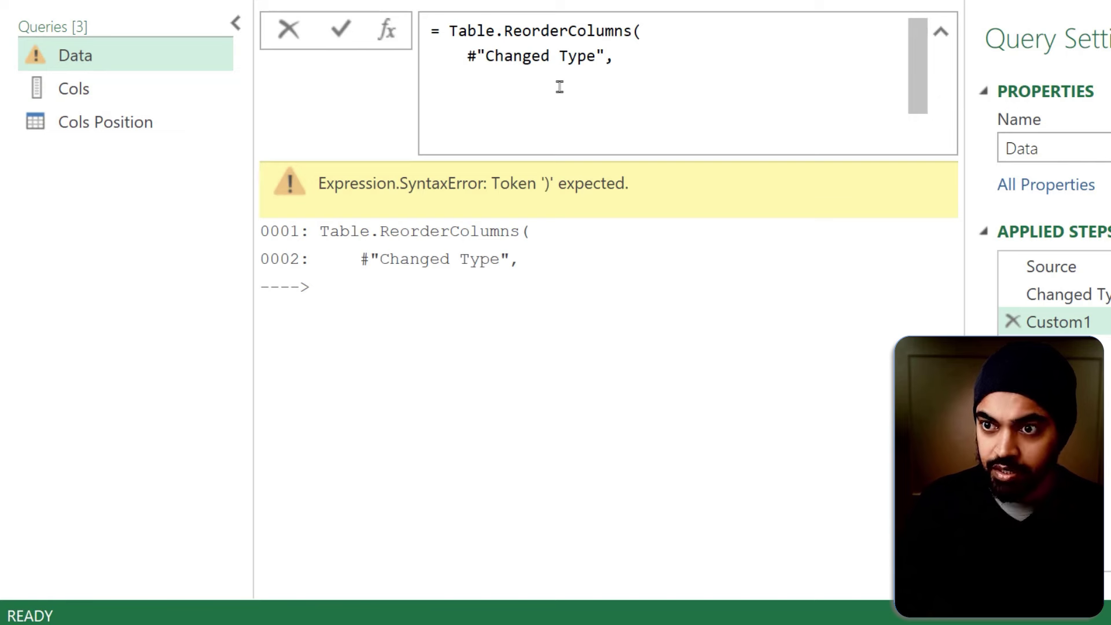
# Add #"Cols Position" as the column-order argument on line 3 and commit to test it
pyautogui.press('Return')
pyautogui.hotkey('ctrl', 'v')
pyautogui.hotkey('ctrl', 'Left')
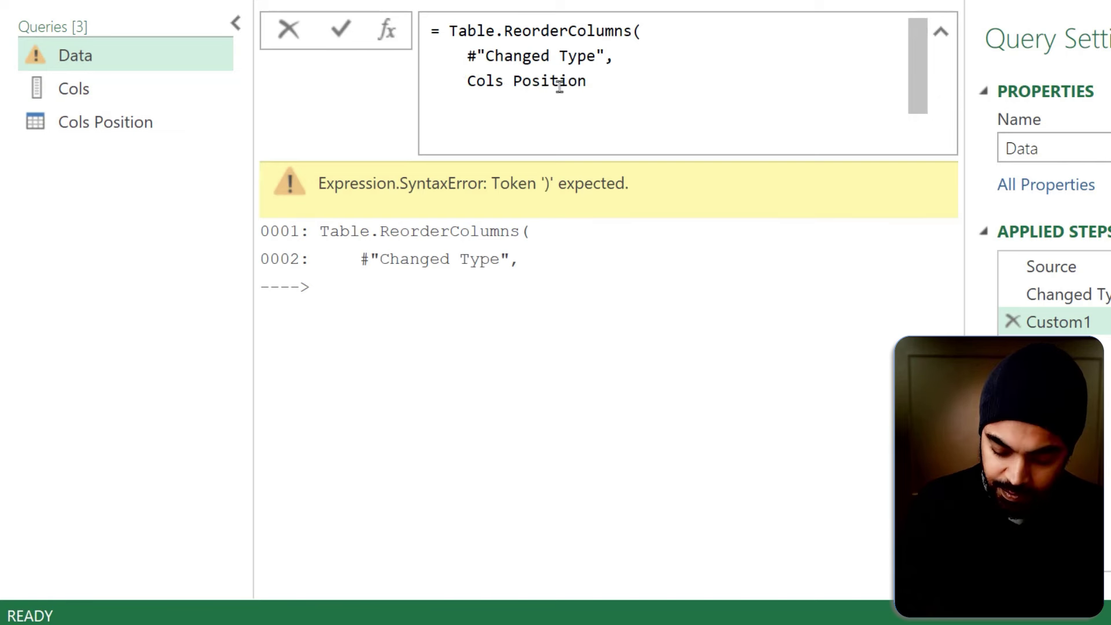
pyautogui.hotkey('ctrl', 'Left')
pyautogui.write('#"')
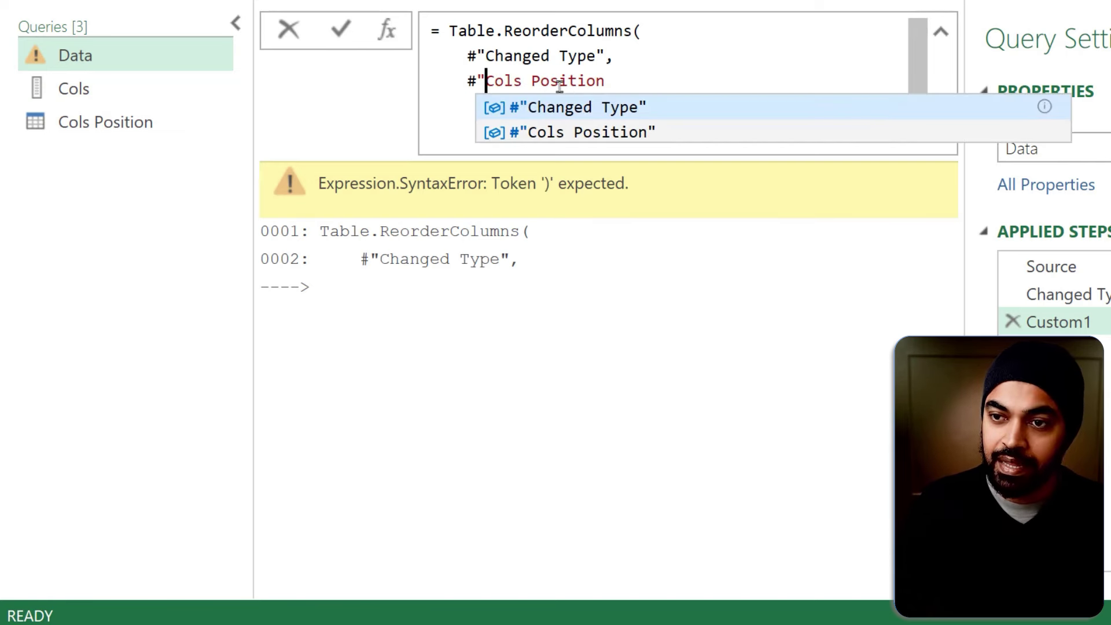
pyautogui.press('End')
pyautogui.write('"')
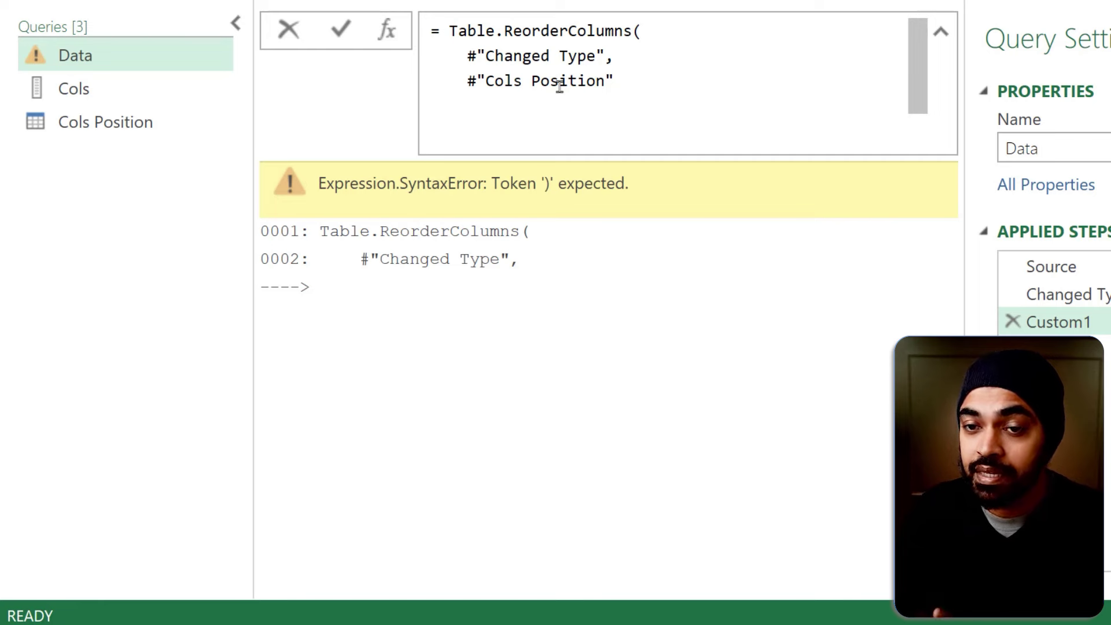
pyautogui.press('Return')
# Append [Cols] to #"Cols Position" and close the Table.ReorderColumns formula with a parenthesis
pyautogui.click(115, 124)
pyautogui.click(114, 122)
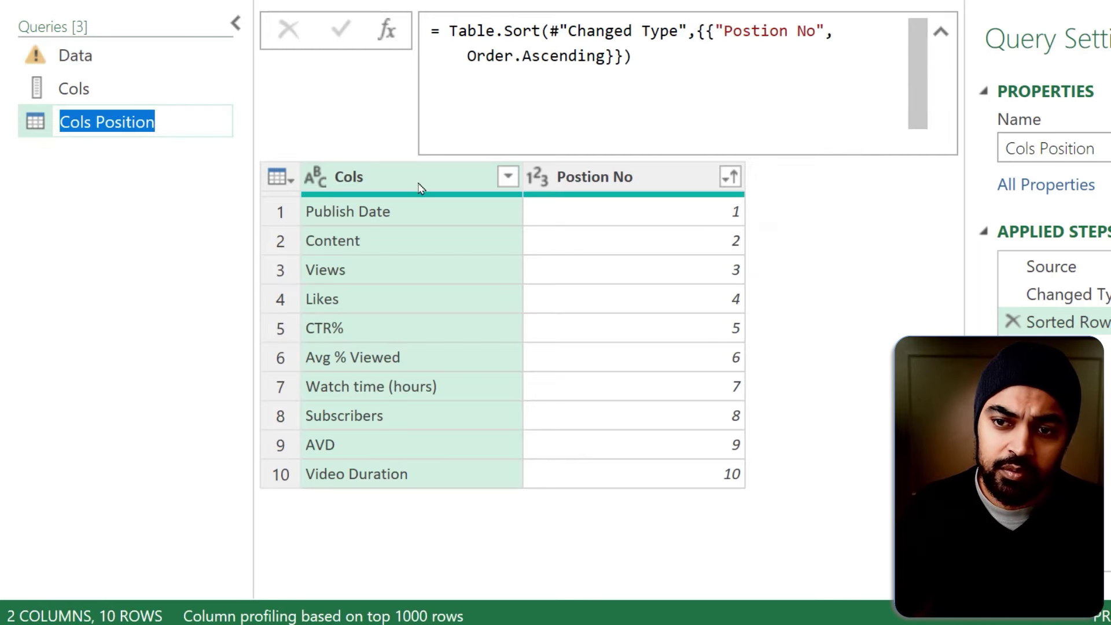
pyautogui.click(102, 63)
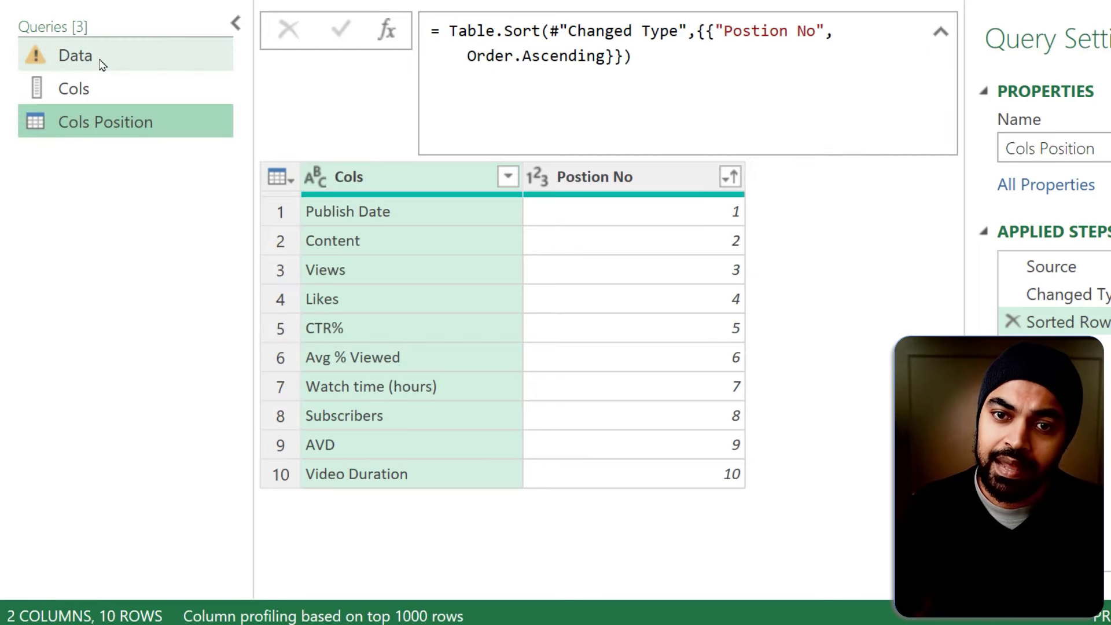
pyautogui.click(629, 85)
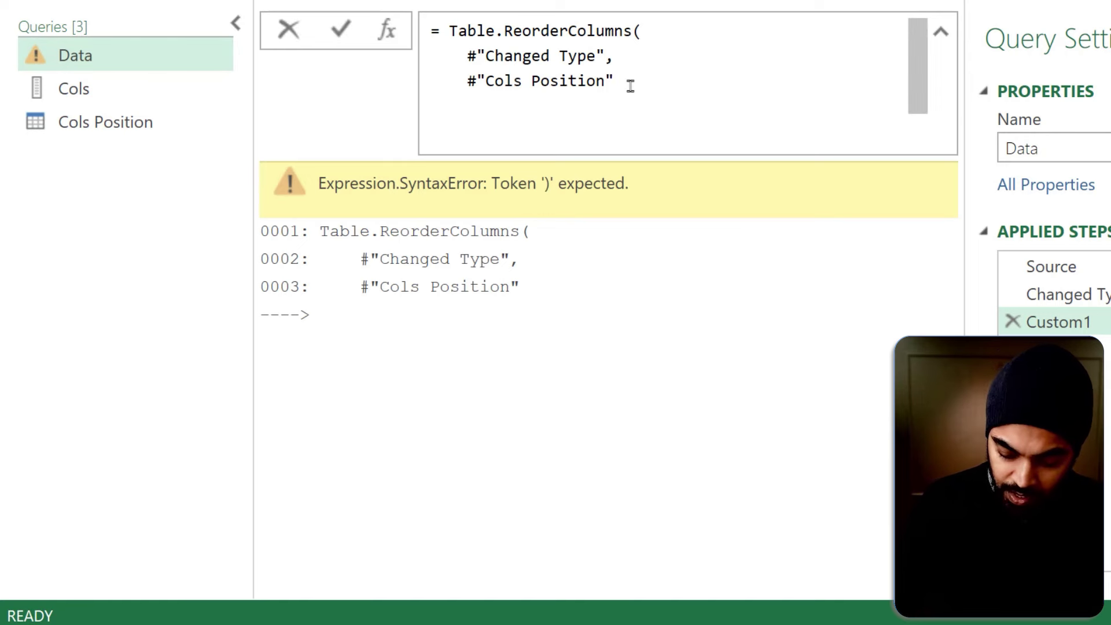
pyautogui.write('[Cols]')
pyautogui.hotkey('shift', 'Return')
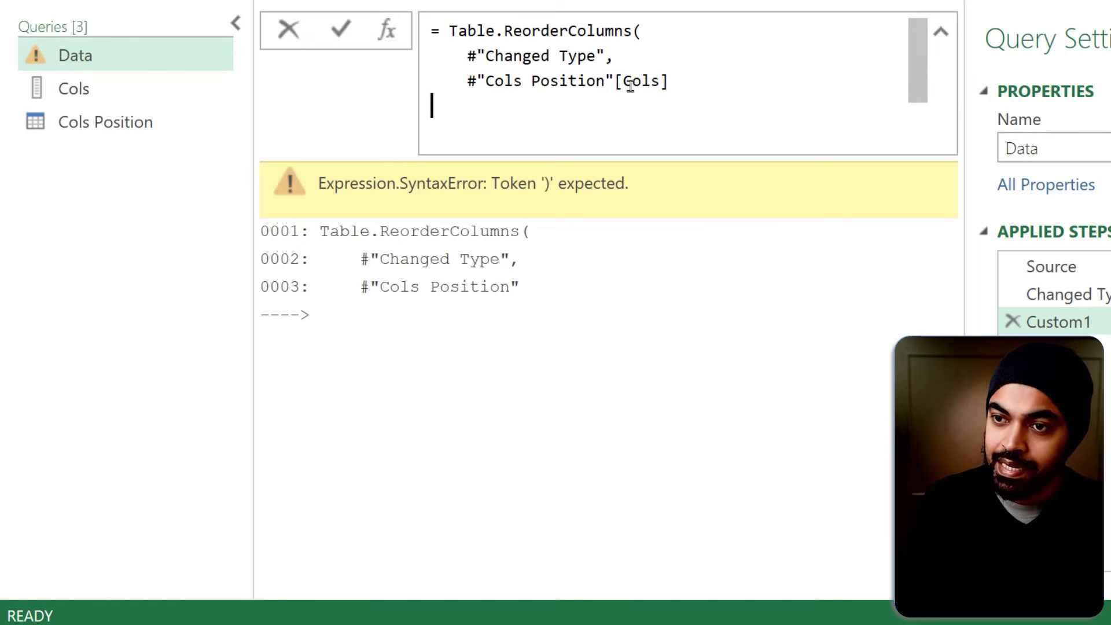
pyautogui.write(')')
pyautogui.press('Return')
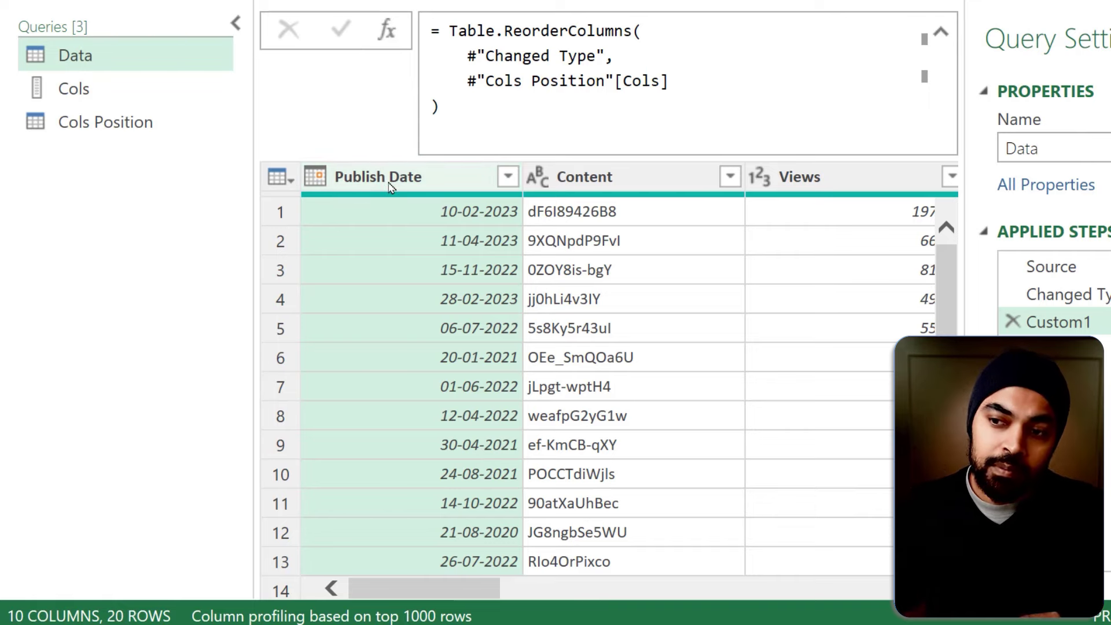
# Inspect the Content and Views columns to confirm the order Publish Date, Content, Views
pyautogui.click(654, 173)
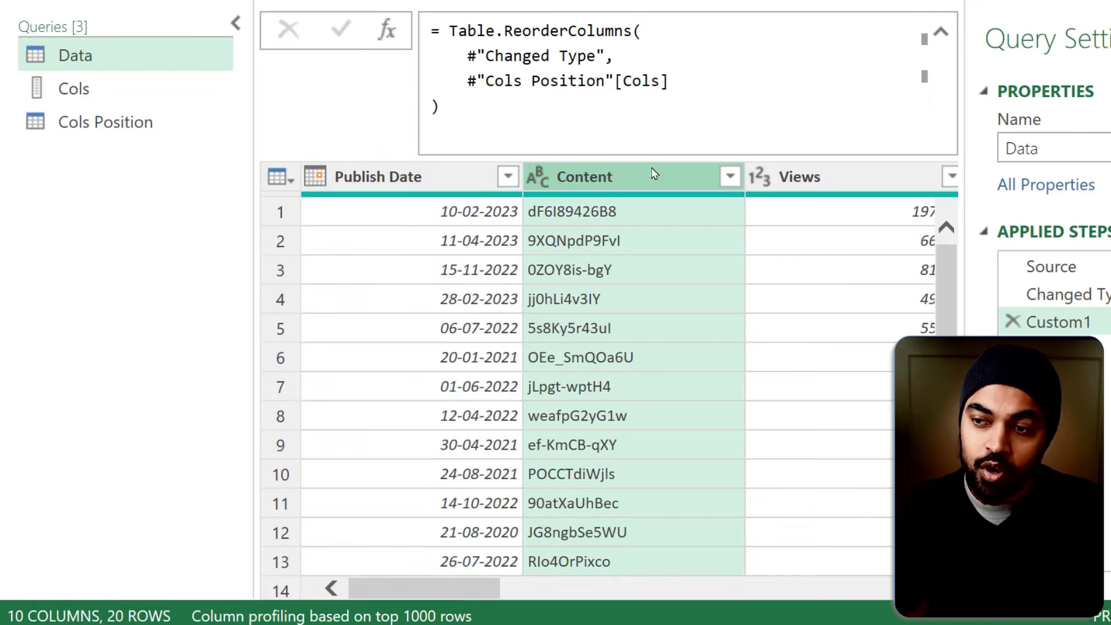
pyautogui.click(823, 189)
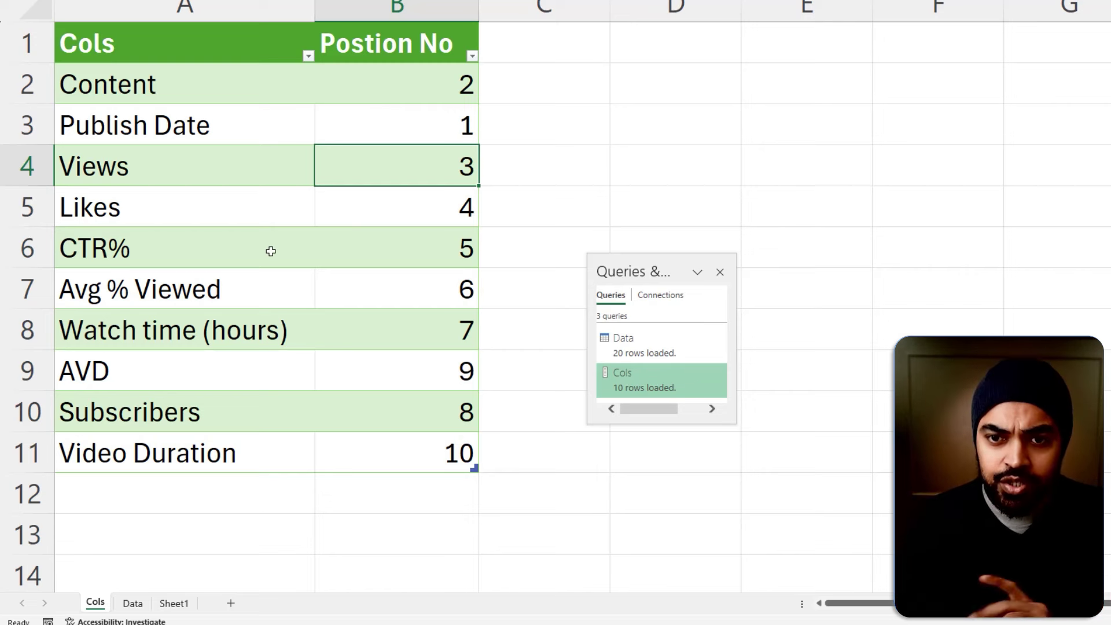
# Review the existing positions: Publish Date 1, Content 2, Views 3
pyautogui.click(421, 124)
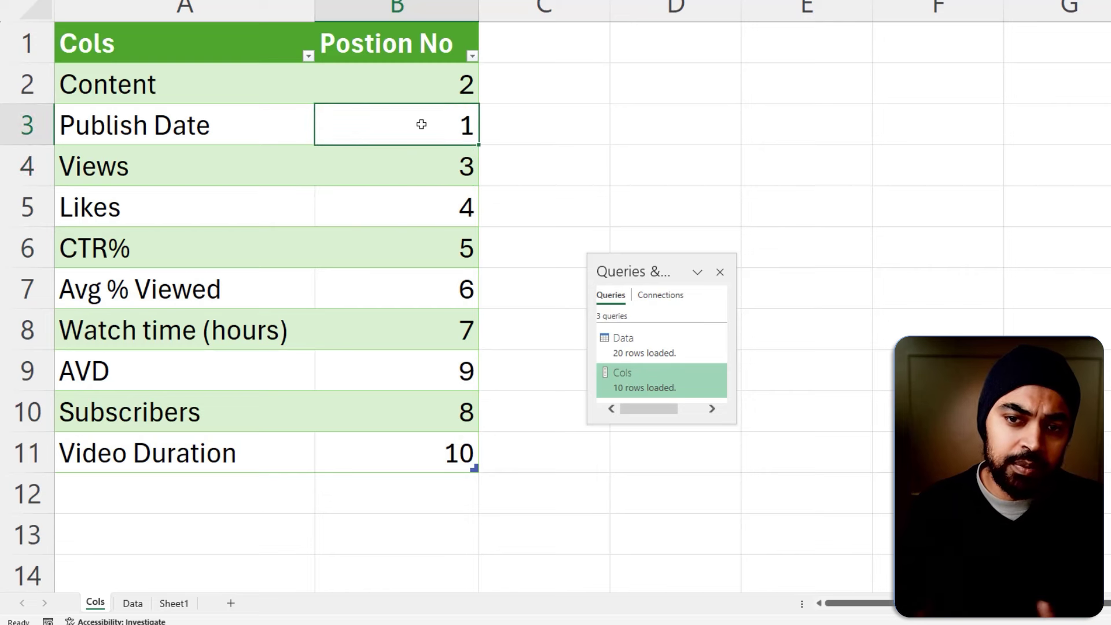
pyautogui.click(427, 92)
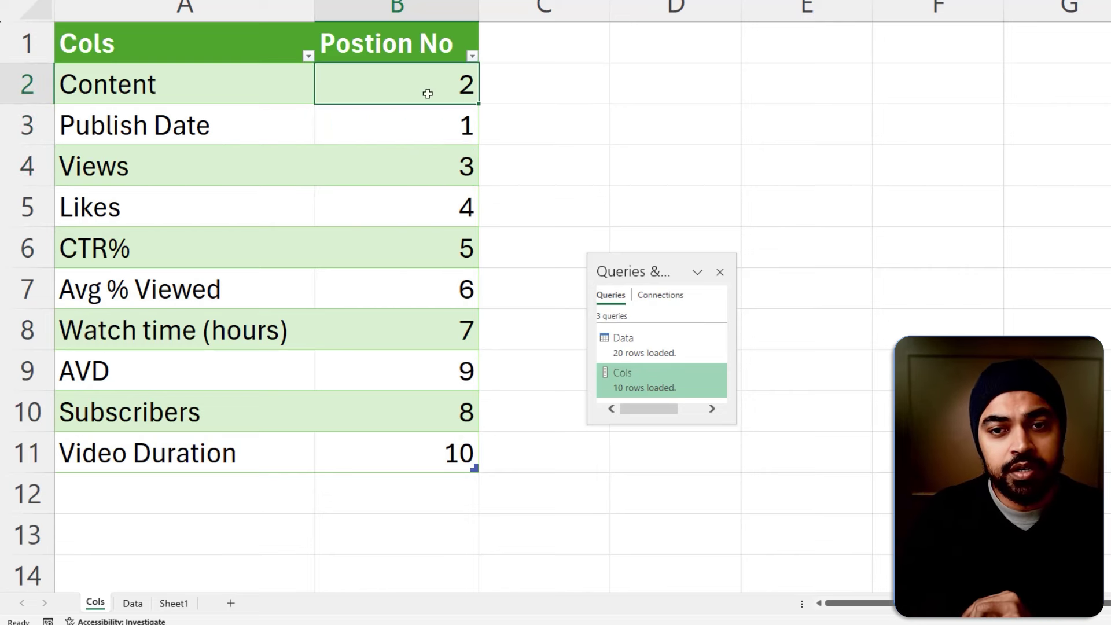
pyautogui.click(447, 181)
pyautogui.click(446, 176)
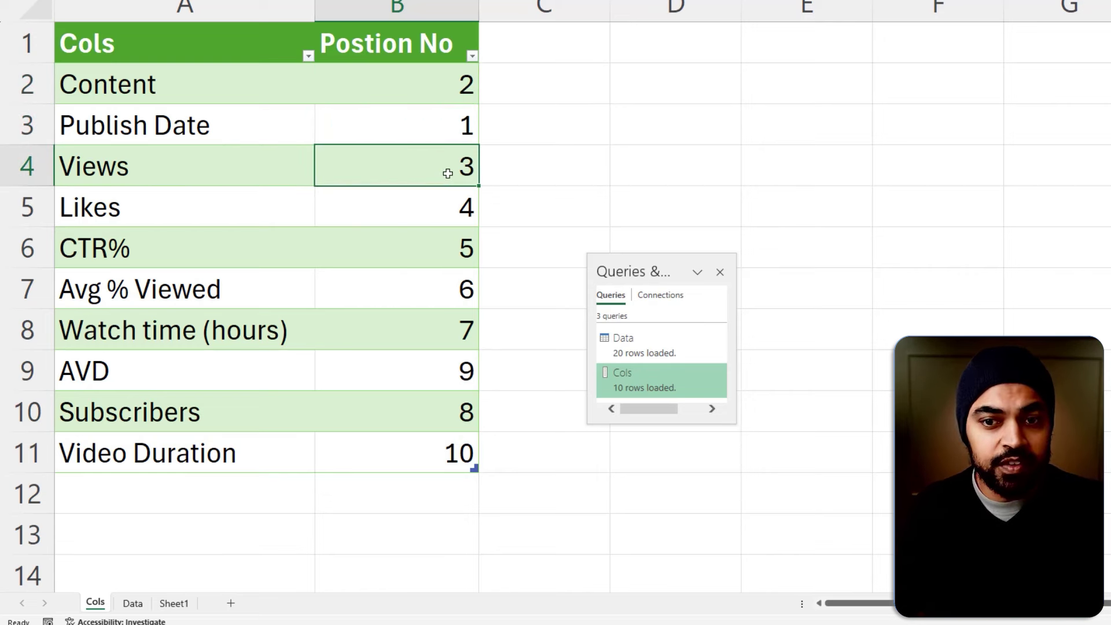
# Clear the positions of Likes and CTR% through Video Duration, then give CTR% position 4
pyautogui.click(446, 209)
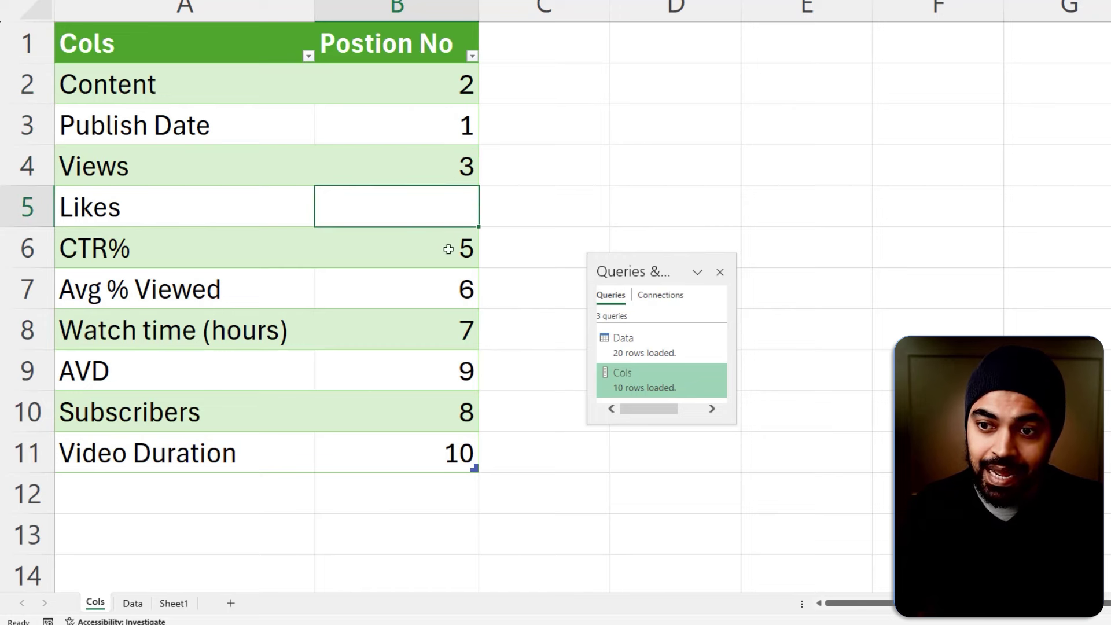
pyautogui.moveTo(449, 249); pyautogui.dragTo(458, 456)
pyautogui.press('Delete')
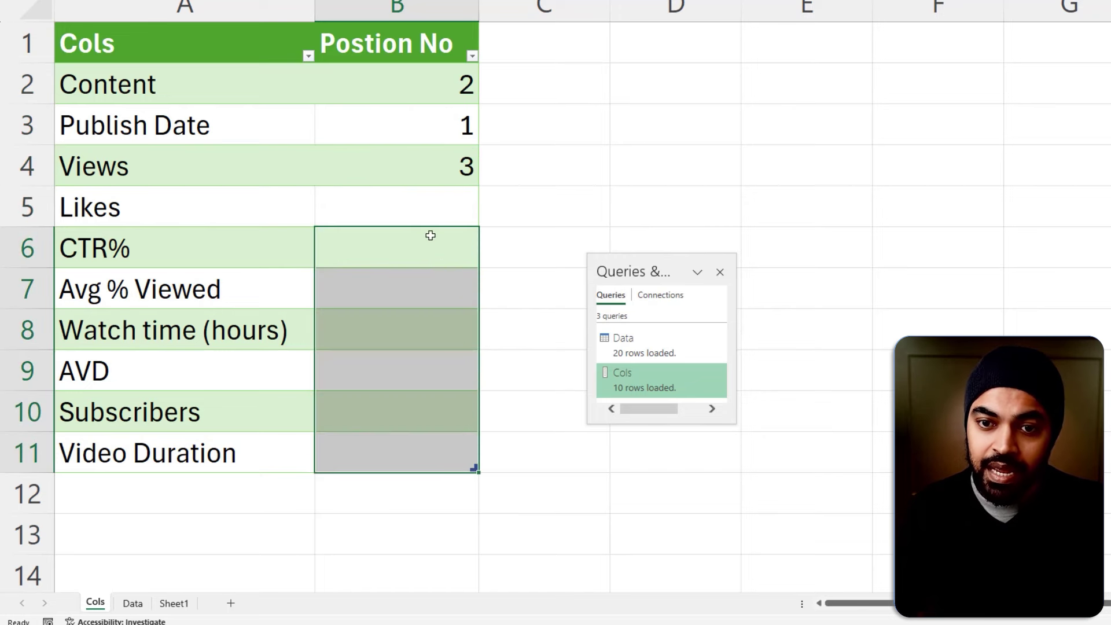
pyautogui.click(431, 237)
pyautogui.write('4')
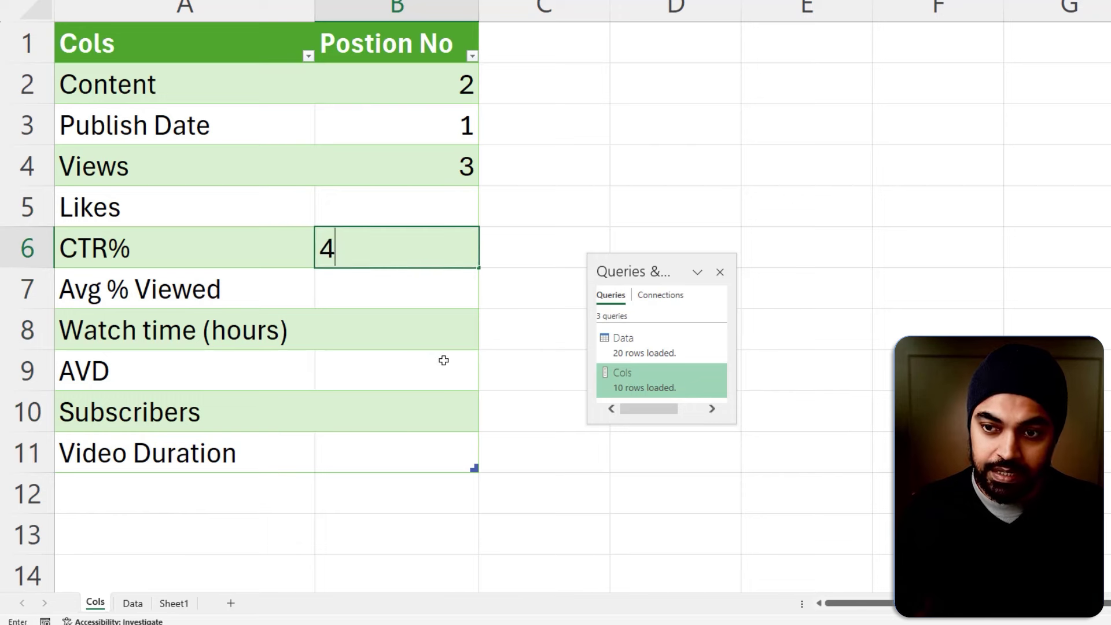
pyautogui.click(442, 359)
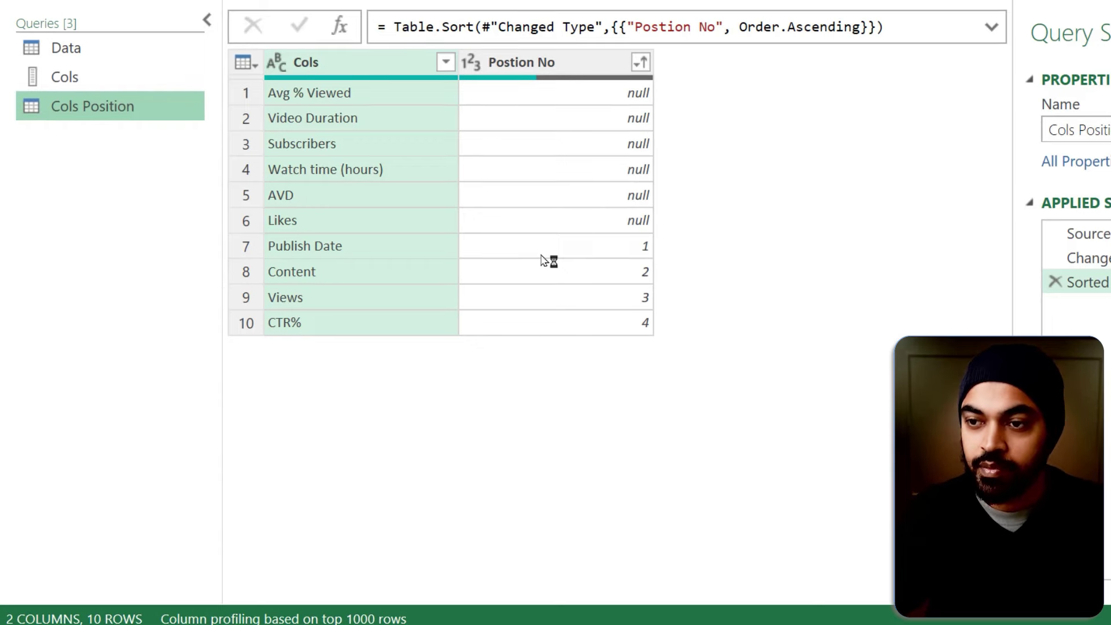
# Replace null Postion No values with 1000 and move that step above Sorted Rows
pyautogui.rightClick(561, 62)
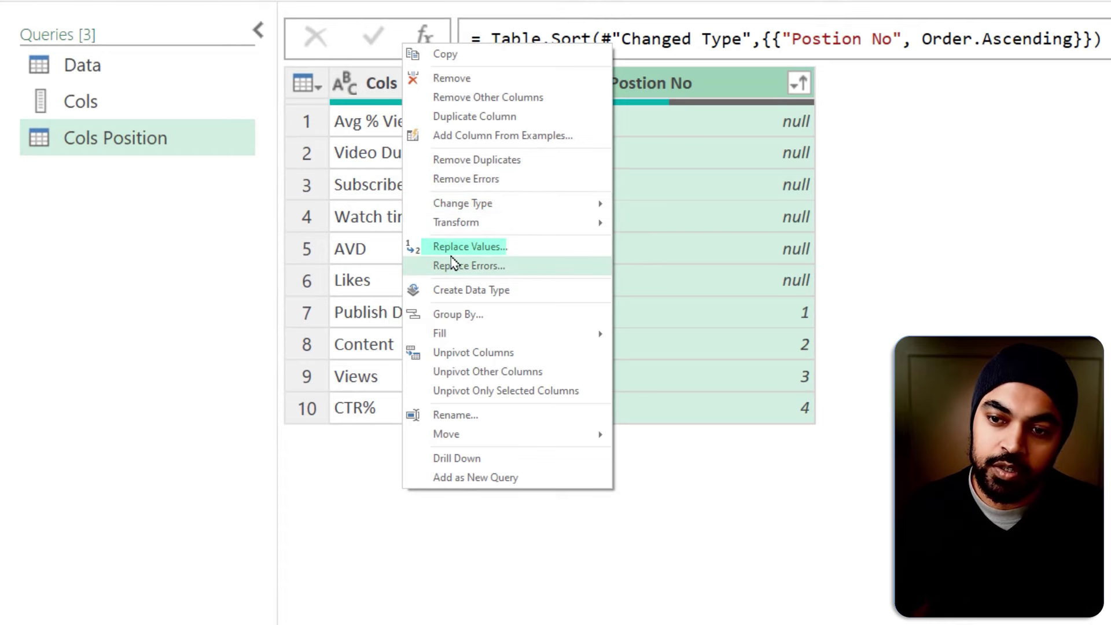
pyautogui.press('Escape')
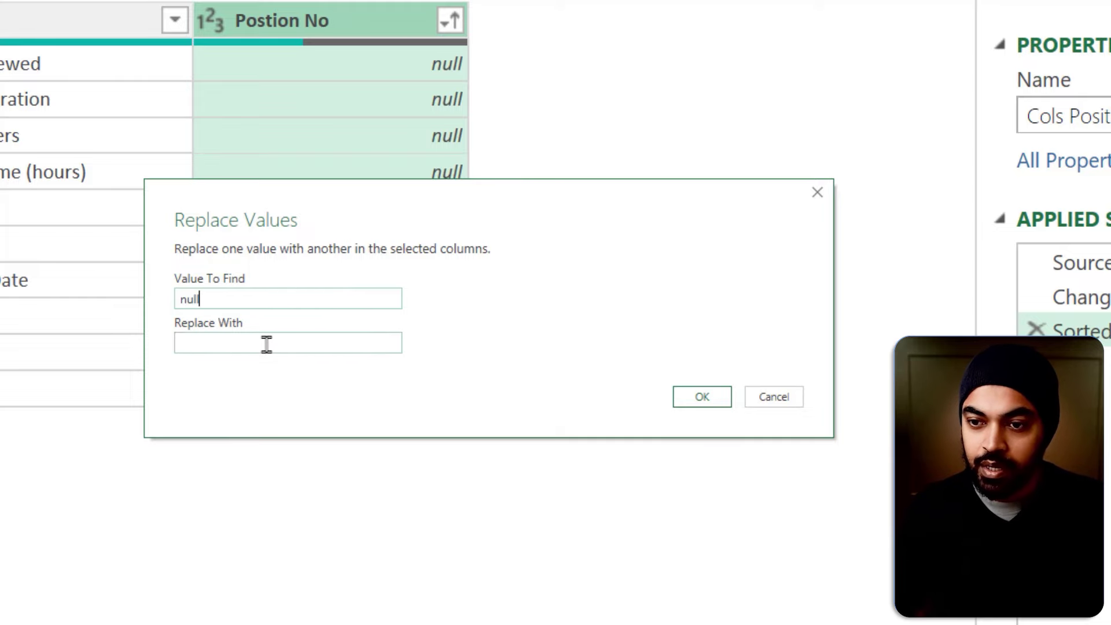
pyautogui.click(266, 344)
pyautogui.write('1000')
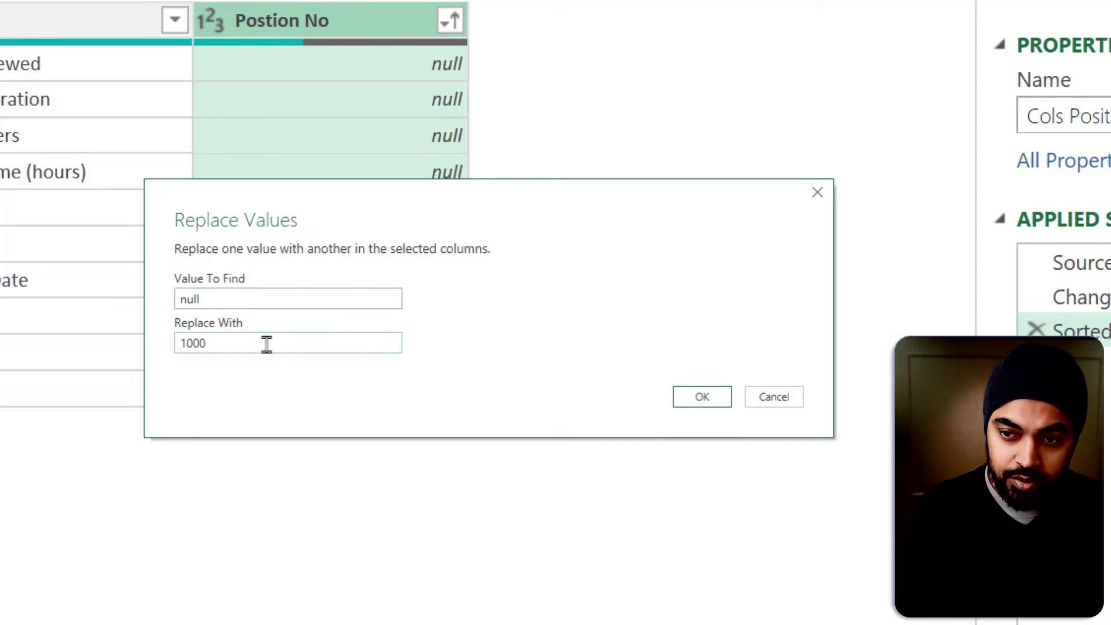
pyautogui.click(702, 396)
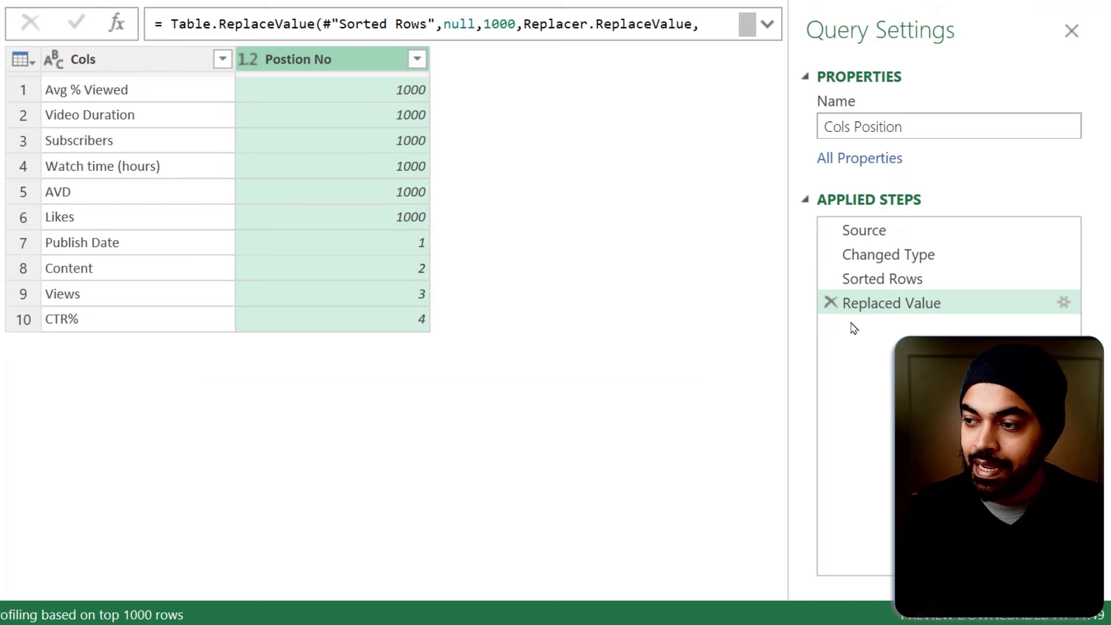
pyautogui.moveTo(865, 304); pyautogui.dragTo(862, 272)
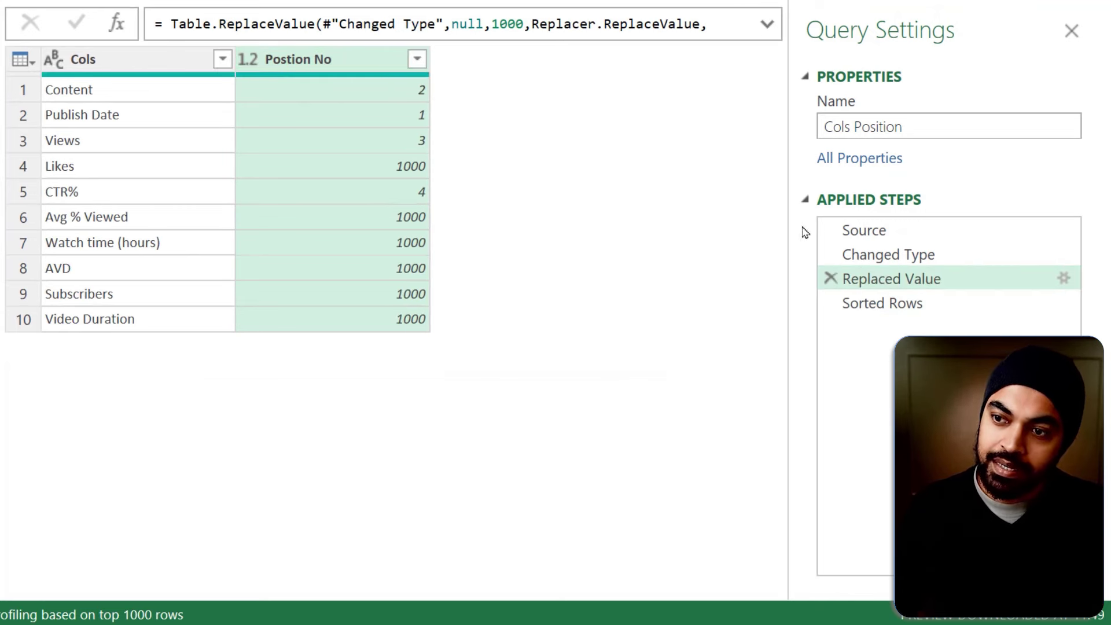
# View the Sorted Rows result: Publish Date, Content, Views, CTR% first, 1000-position columns last
pyautogui.click(882, 303)
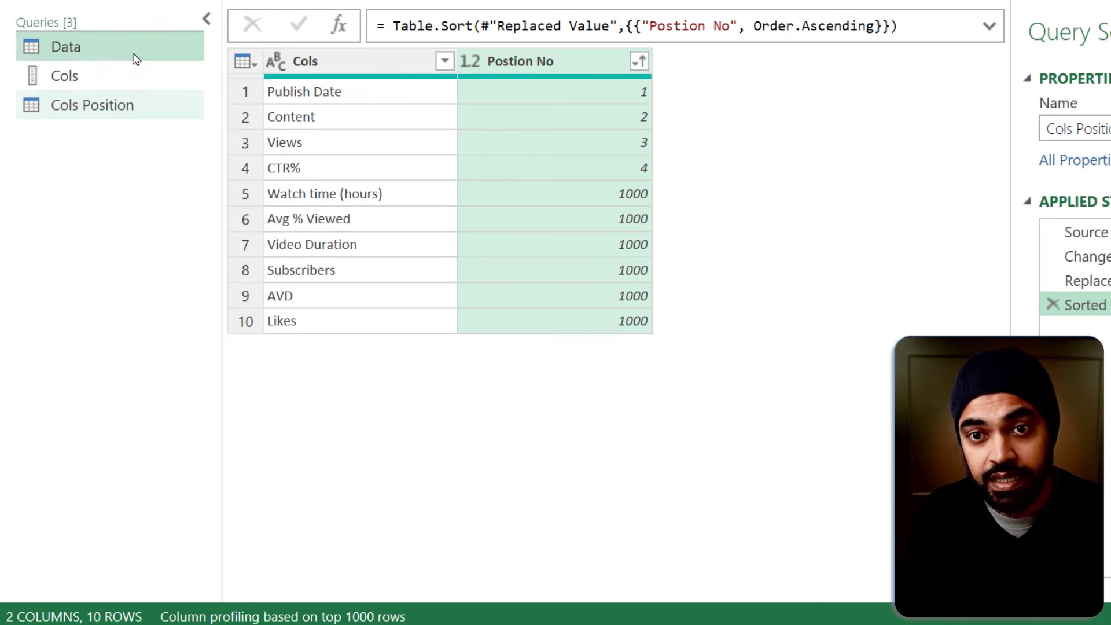
# Preview the Data query with columns ordered Publish Date, Content, Views, CTR% across 20 rows
pyautogui.click(134, 55)
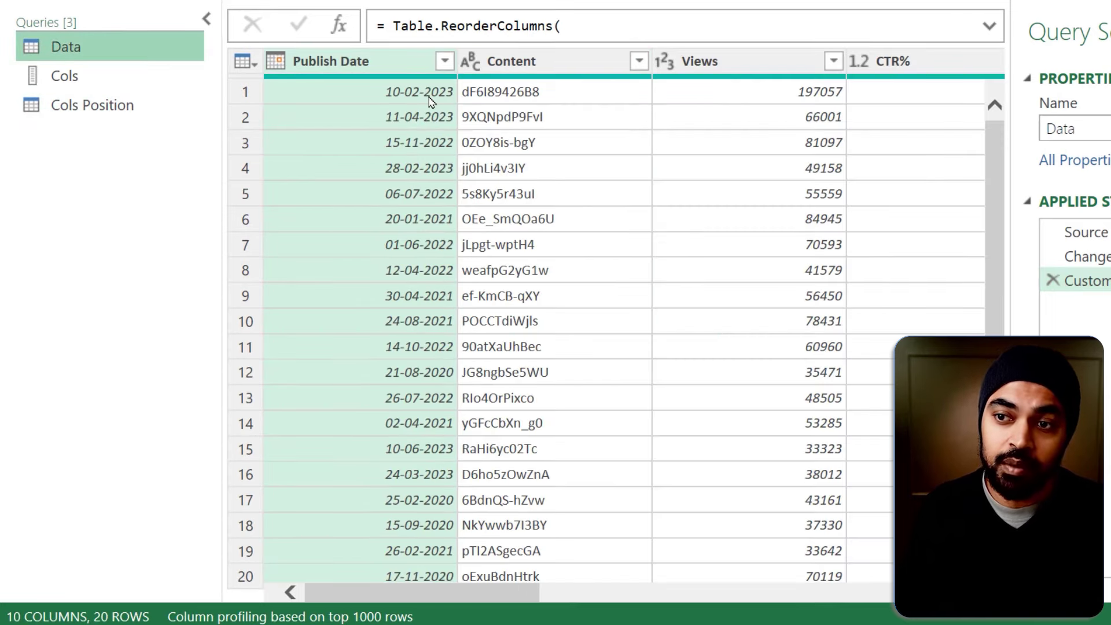